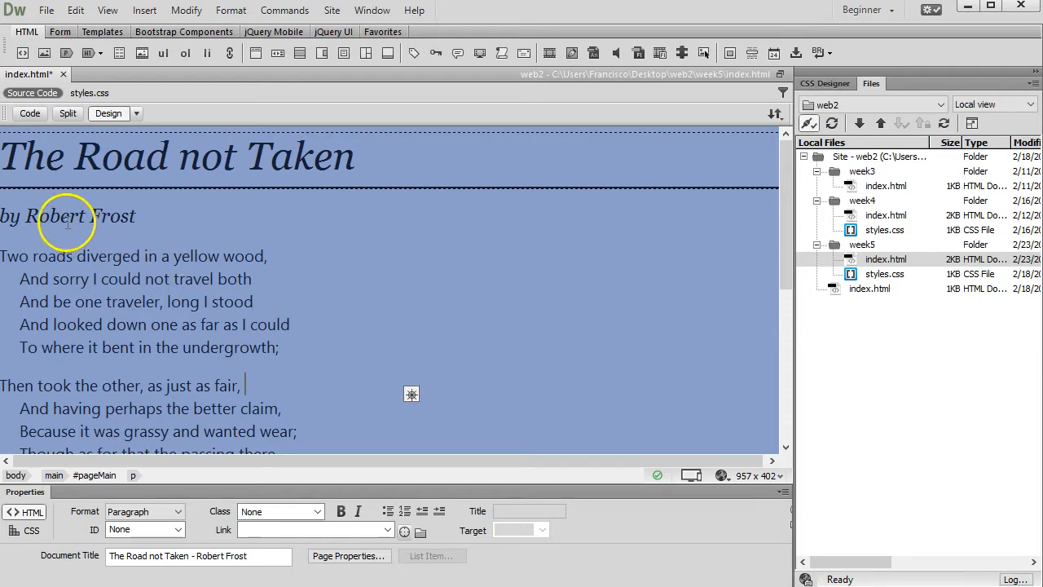
Step: Select the words 'Robert Frost' in the poem's byline in Design view
{"action": "left_click_drag", "start_coordinate": [25, 210], "coordinate": [138, 213]}
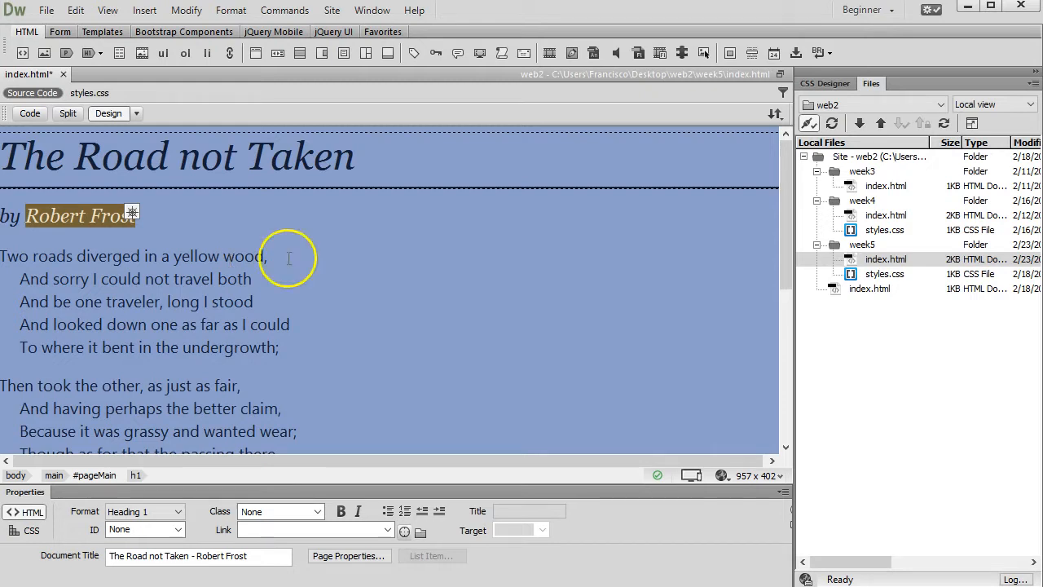
Step: Copy the poets.org Robert Frost page URL from Chrome's address bar, then return to Dreamweaver
{"action": "key", "text": "alt+Tab"}
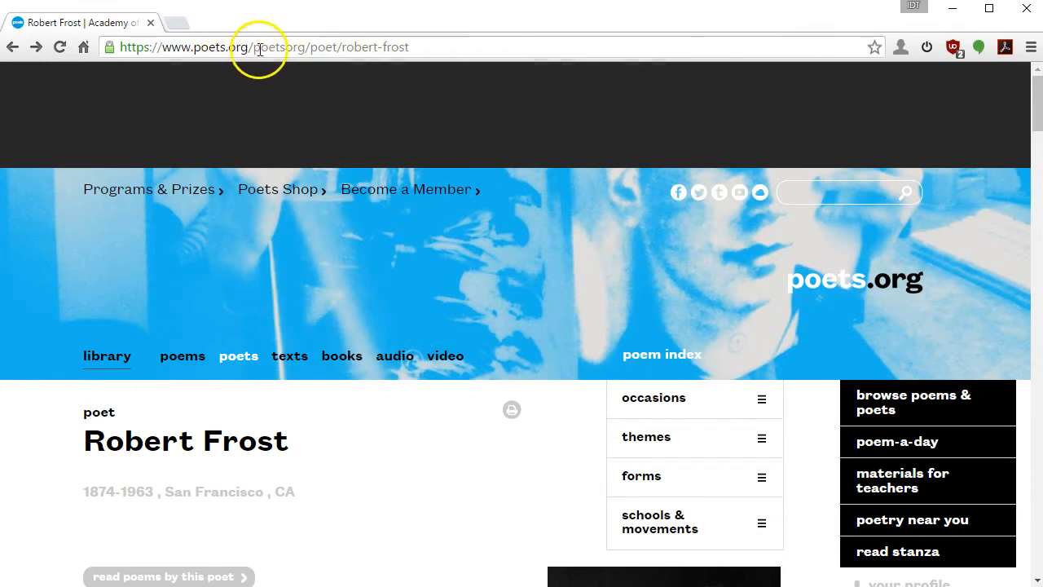
{"action": "scroll", "coordinate": [304, 443], "scroll_direction": "down", "scroll_amount": 5}
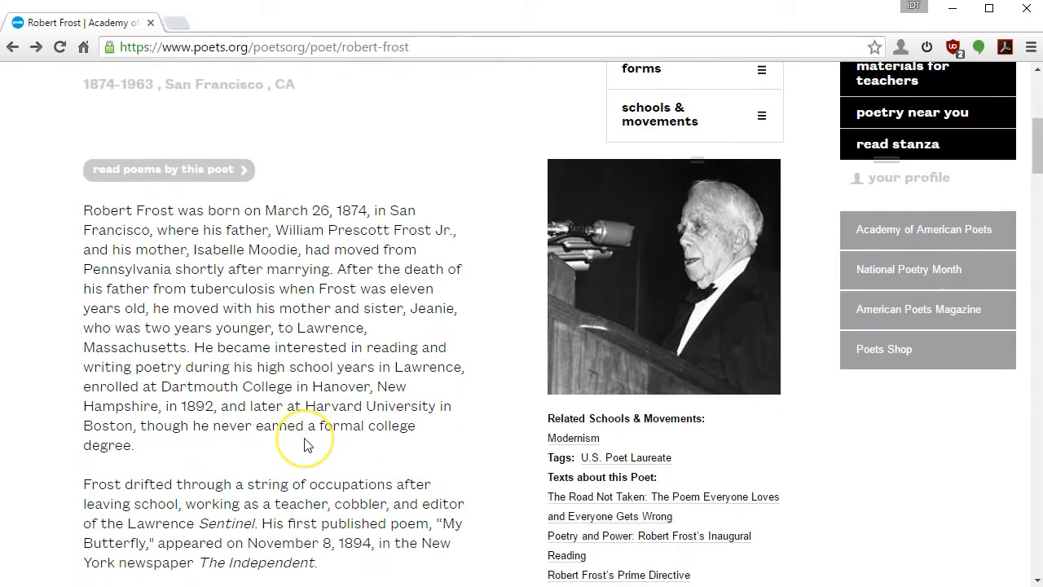
{"action": "scroll", "coordinate": [693, 493], "scroll_direction": "down", "scroll_amount": 5}
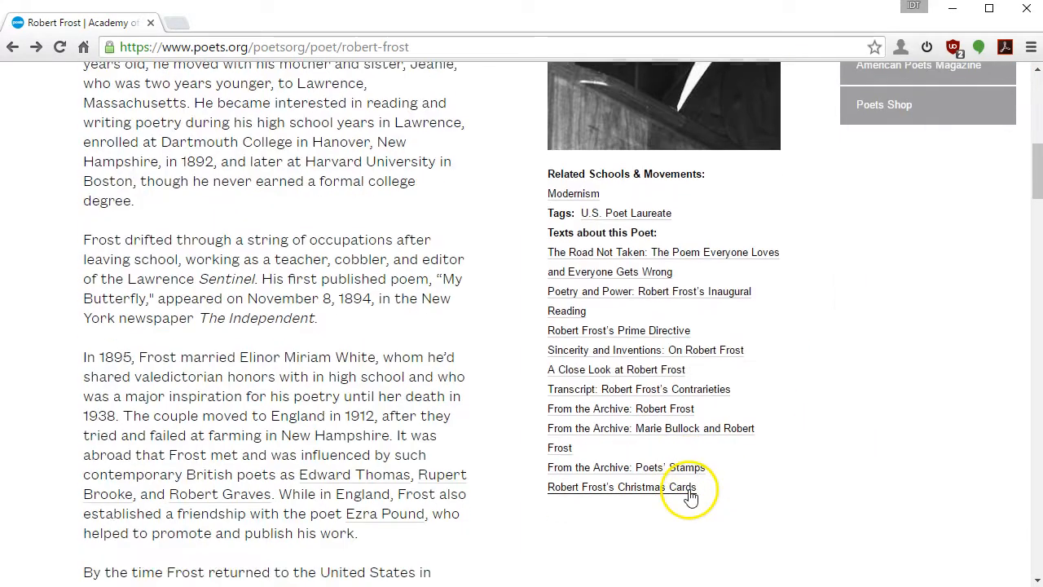
{"action": "scroll", "coordinate": [658, 414], "scroll_direction": "down", "scroll_amount": 3}
{"action": "scroll", "coordinate": [662, 411], "scroll_direction": "up", "scroll_amount": 13}
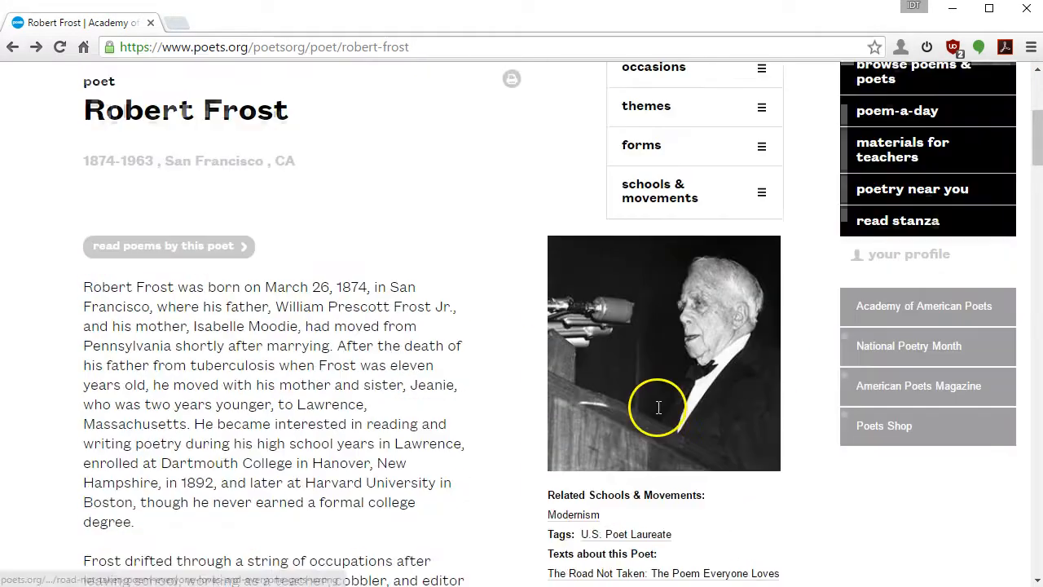
{"action": "left_click", "coordinate": [426, 46]}
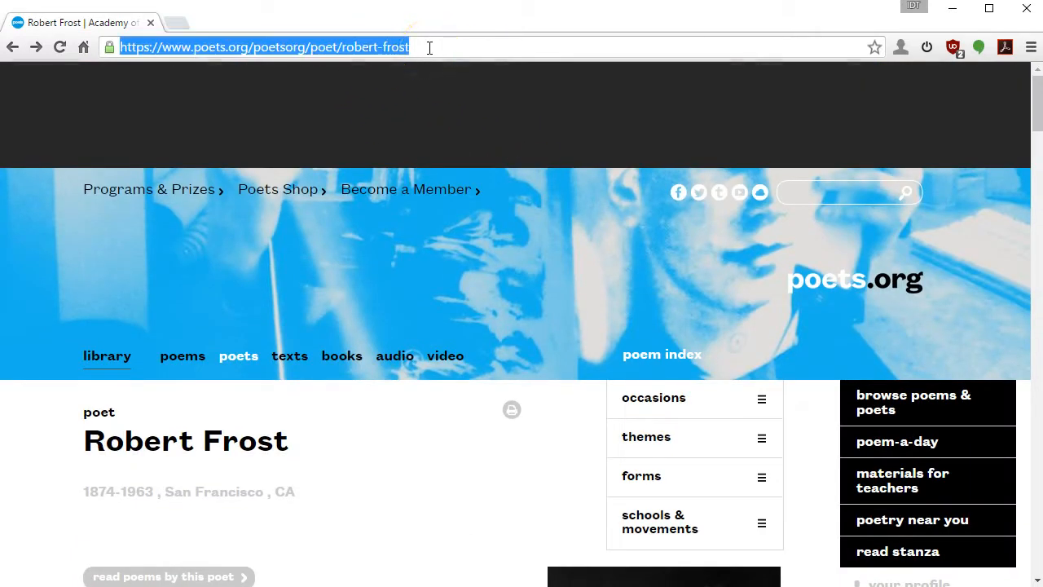
{"action": "left_click", "coordinate": [274, 51]}
{"action": "right_click", "coordinate": [274, 50]}
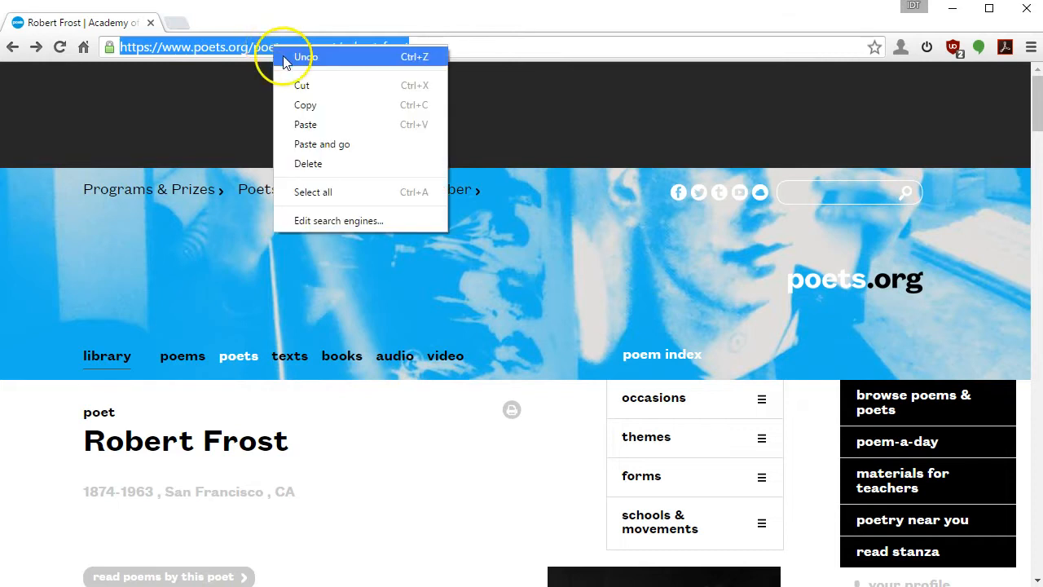
{"action": "left_click", "coordinate": [310, 103]}
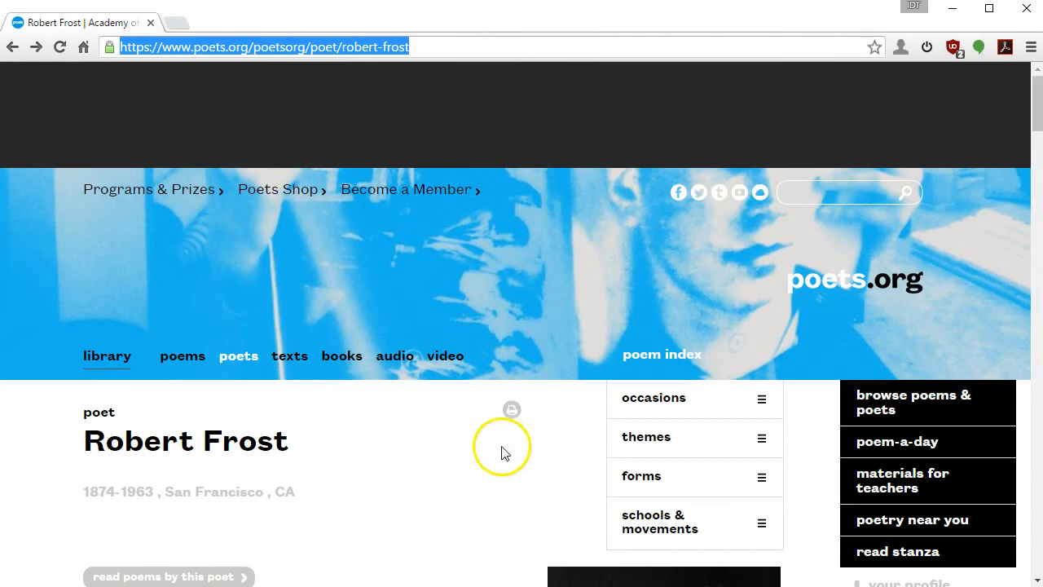
{"action": "key", "text": "alt+Tab"}
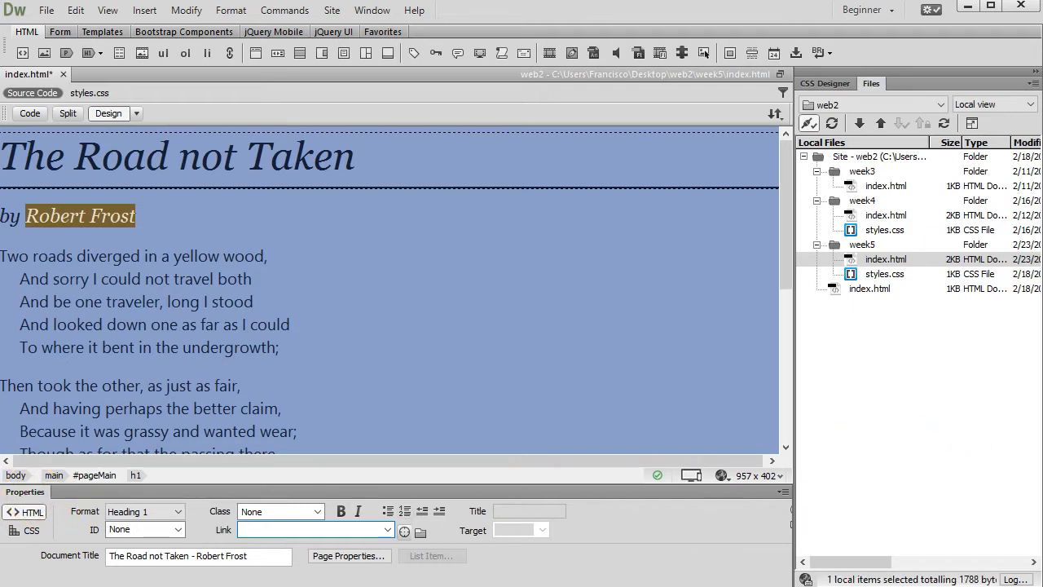
Step: Paste the poets.org URL into the Properties Link field to hyperlink 'Robert Frost'
{"action": "left_click", "coordinate": [373, 10]}
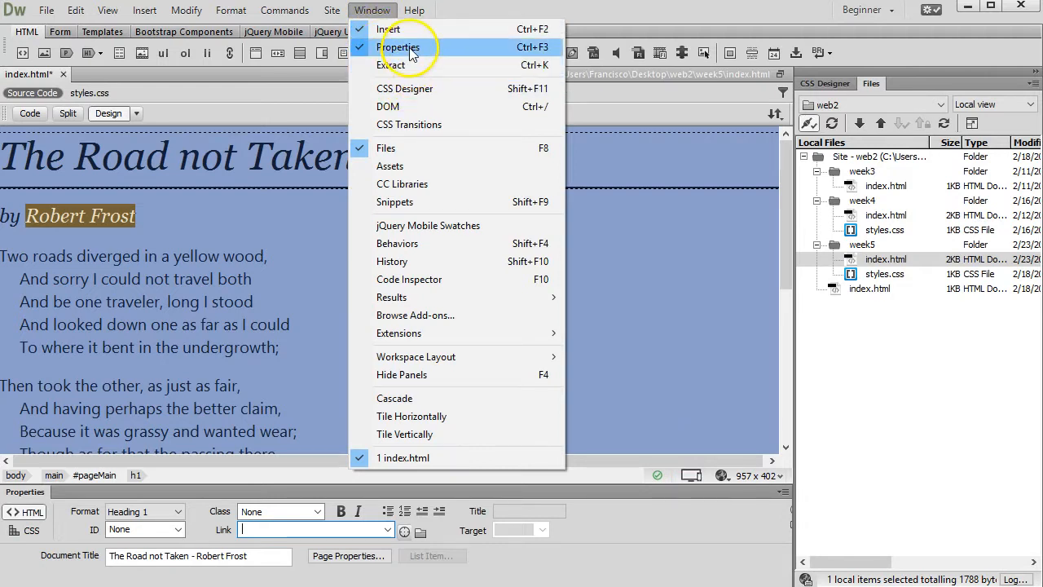
{"action": "mouse_move", "coordinate": [414, 10]}
{"action": "left_click", "coordinate": [658, 13]}
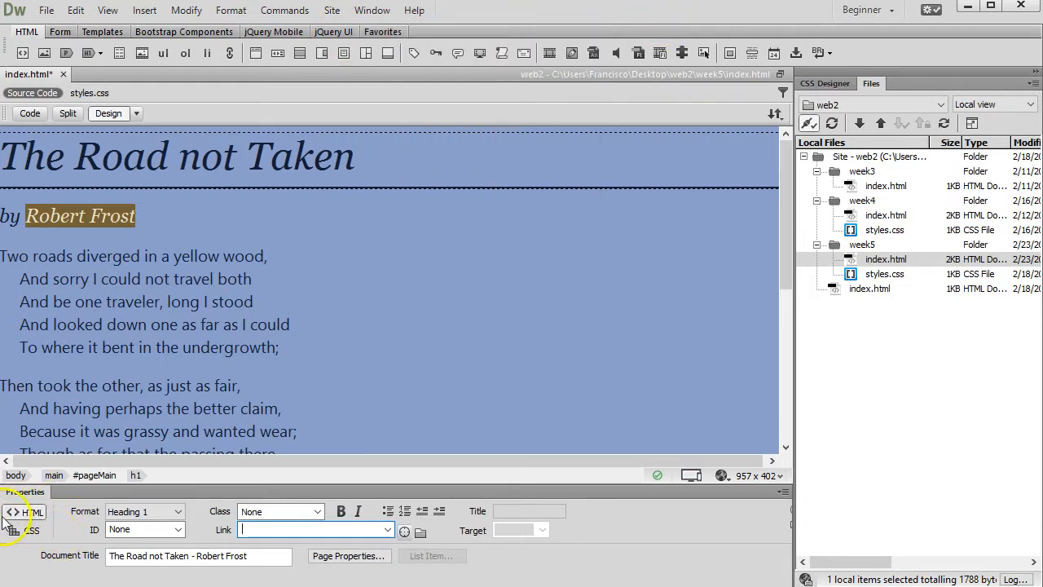
{"action": "right_click", "coordinate": [260, 530]}
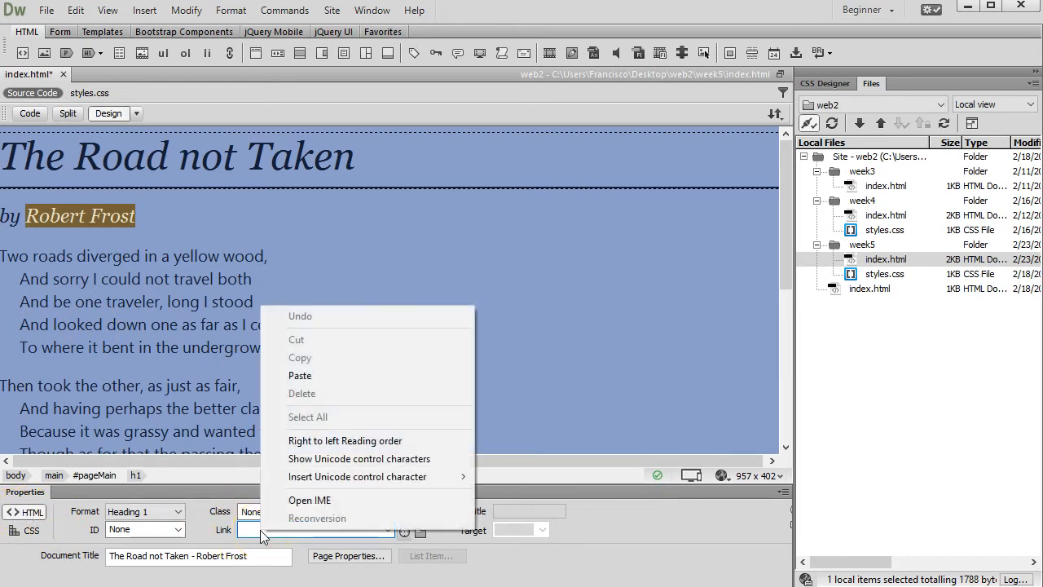
{"action": "left_click", "coordinate": [344, 373]}
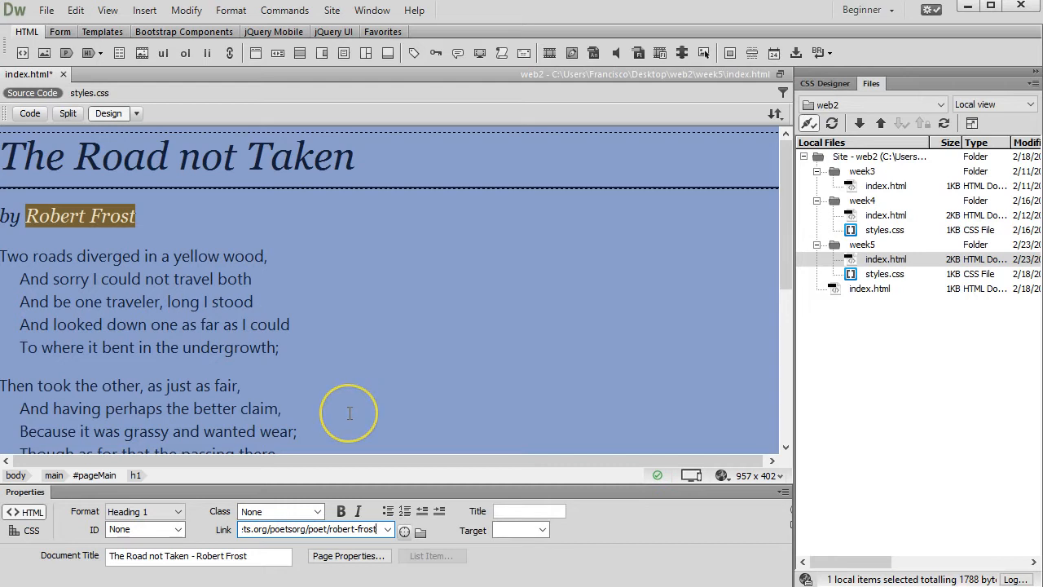
{"action": "key", "text": "Return"}
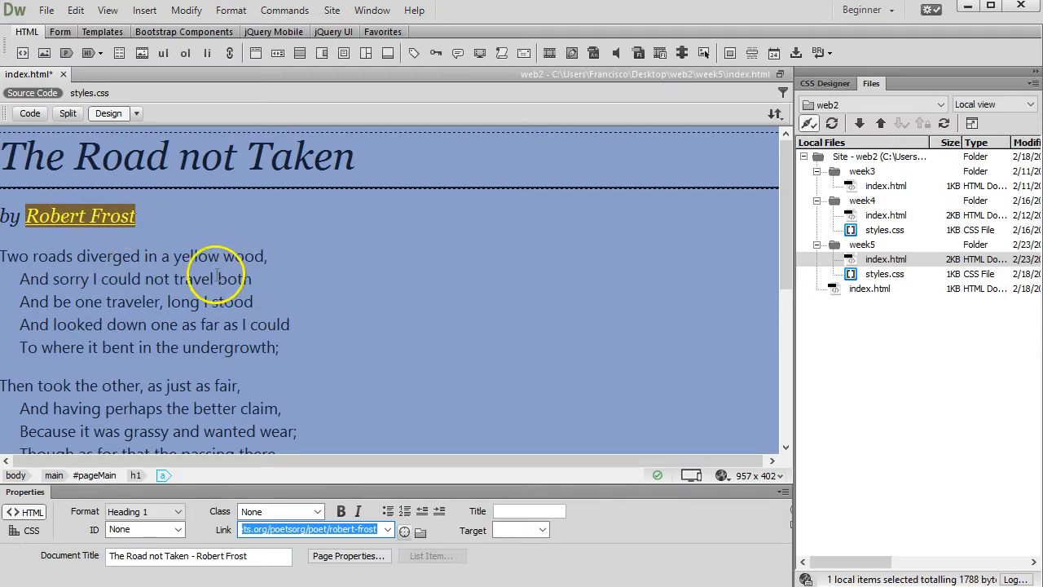
Step: Set the Robert Frost link's Target to _blank
{"action": "left_click", "coordinate": [543, 530]}
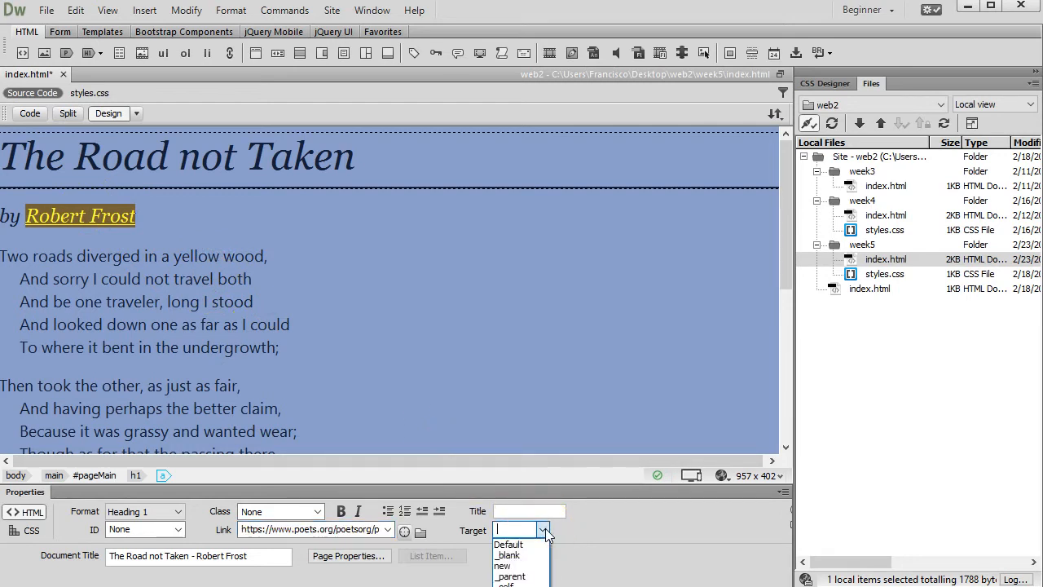
{"action": "left_click", "coordinate": [515, 555]}
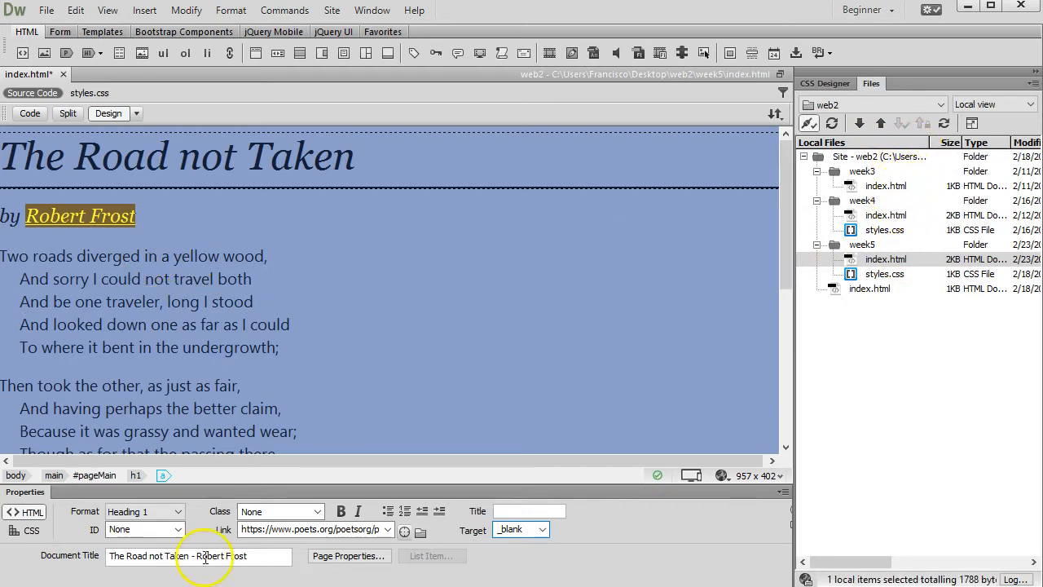
{"action": "triple_click", "coordinate": [272, 531]}
{"action": "left_click", "coordinate": [272, 530]}
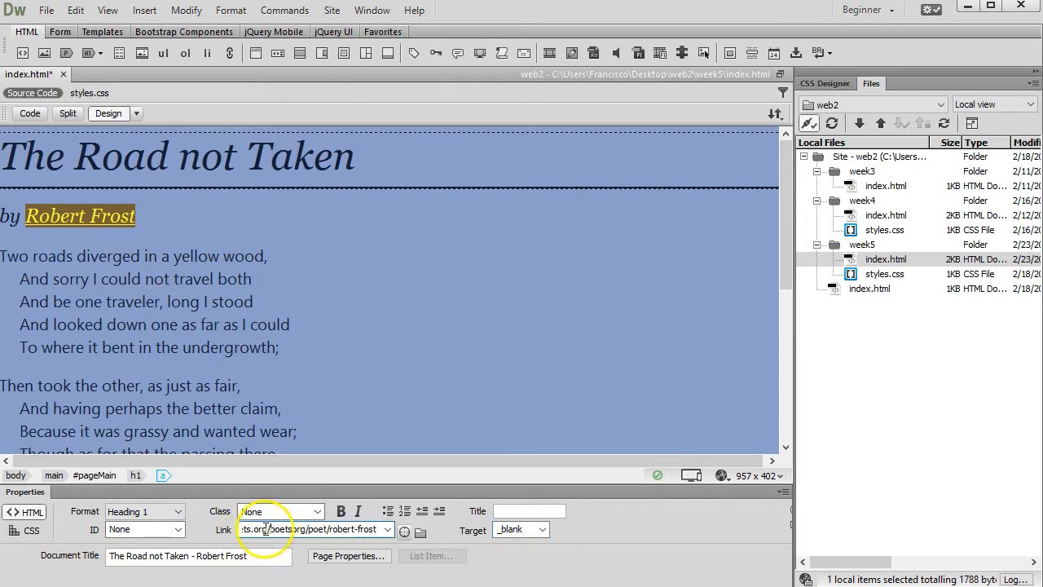
{"action": "left_click_drag", "start_coordinate": [270, 529], "coordinate": [211, 530]}
{"action": "left_click", "coordinate": [280, 531]}
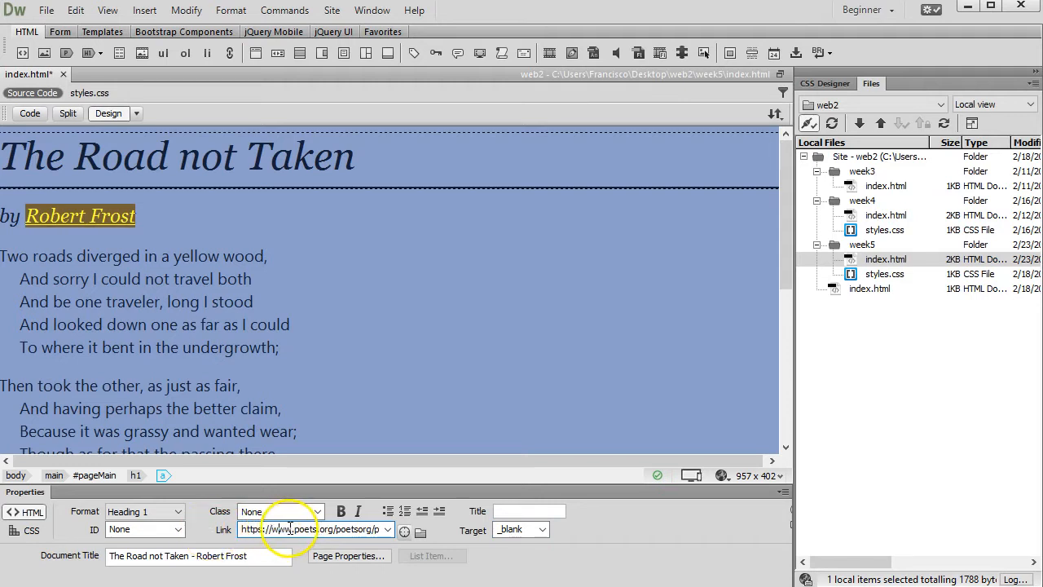
{"action": "left_click_drag", "start_coordinate": [291, 530], "coordinate": [214, 533]}
{"action": "left_click", "coordinate": [378, 515]}
{"action": "key", "text": "BackSpace"}
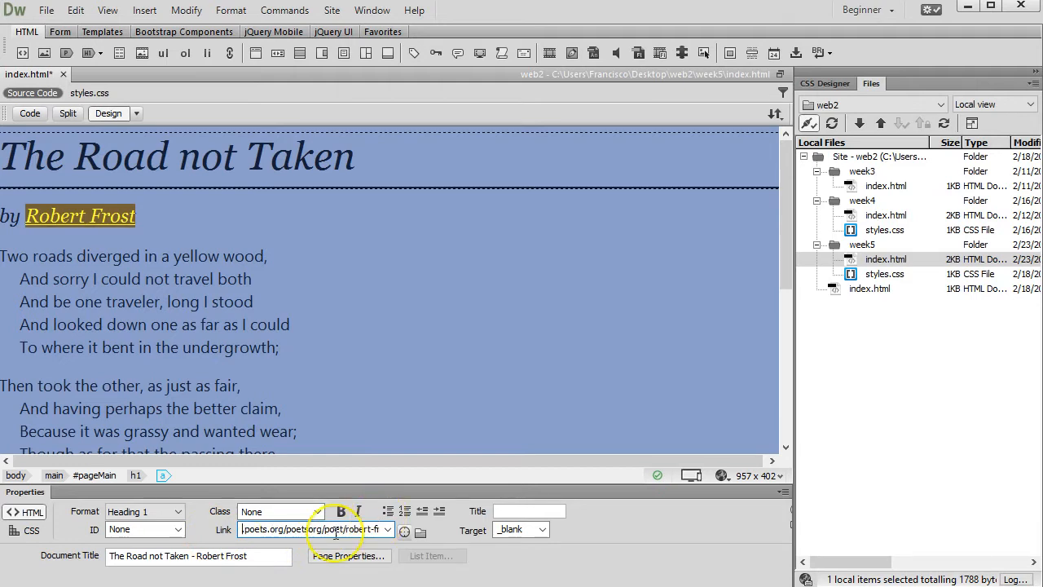
{"action": "key", "text": "Delete"}
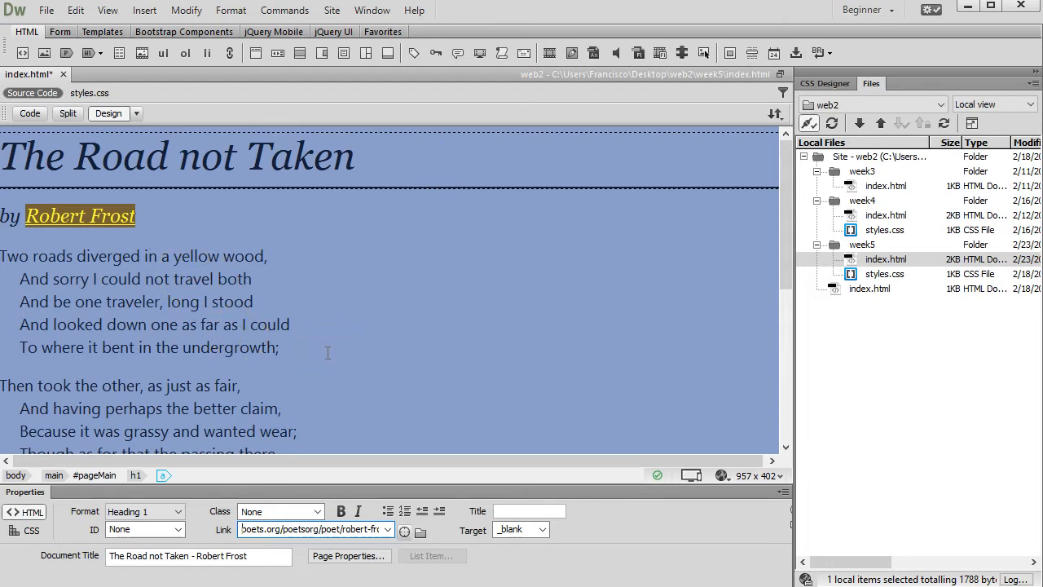
{"action": "key", "text": "ctrl+z"}
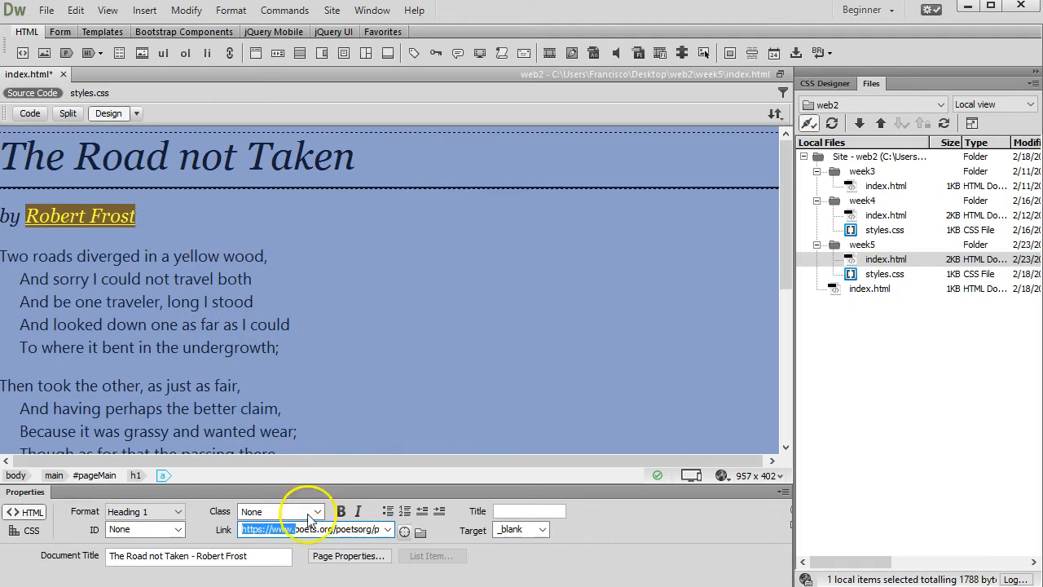
{"action": "left_click", "coordinate": [235, 304]}
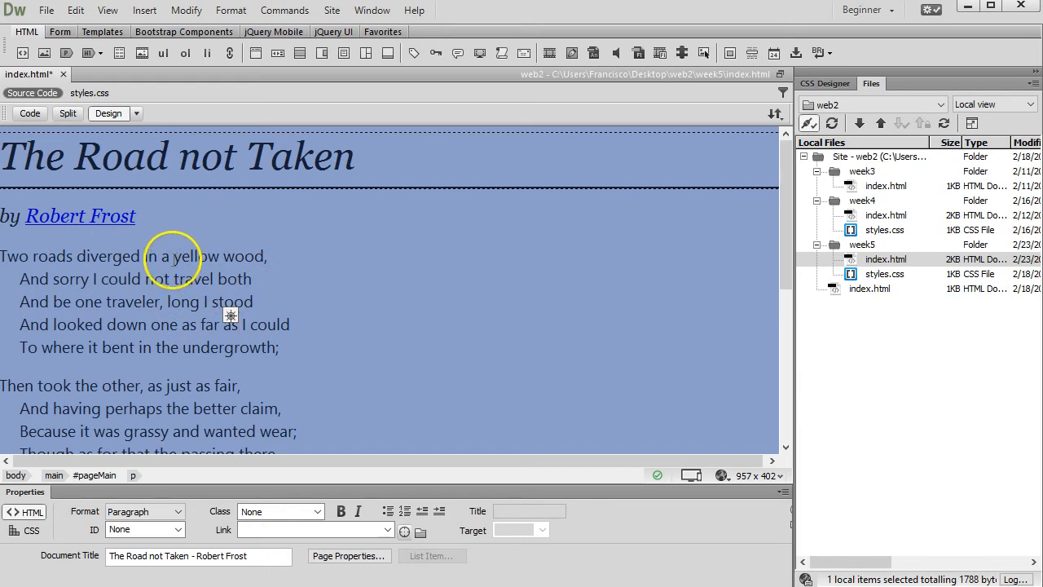
Step: Select 'yellow wood,' in the poem's first line and bring Chrome forward
{"action": "left_click_drag", "start_coordinate": [174, 256], "coordinate": [284, 256]}
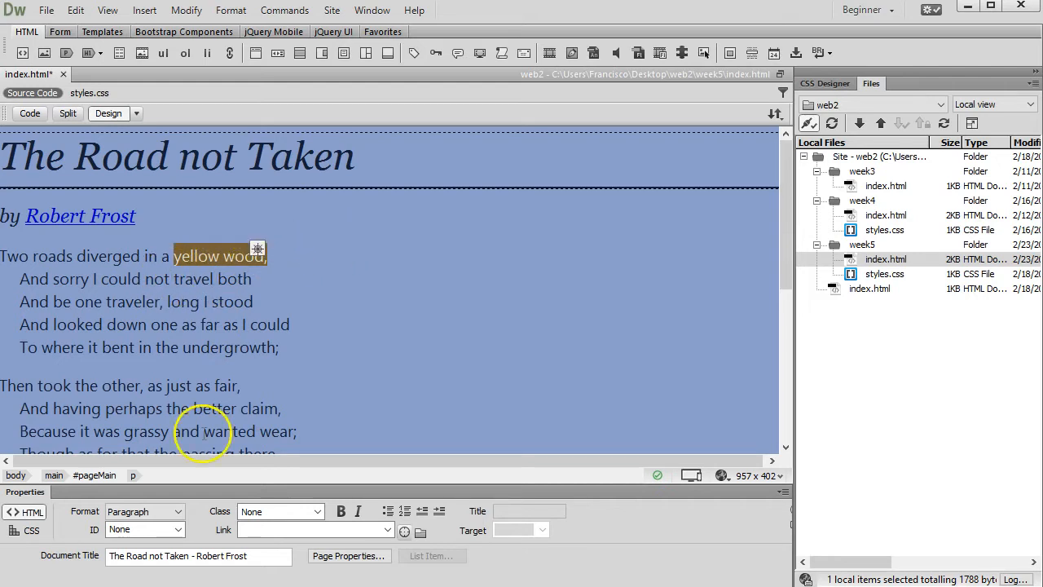
{"action": "left_click", "coordinate": [117, 585]}
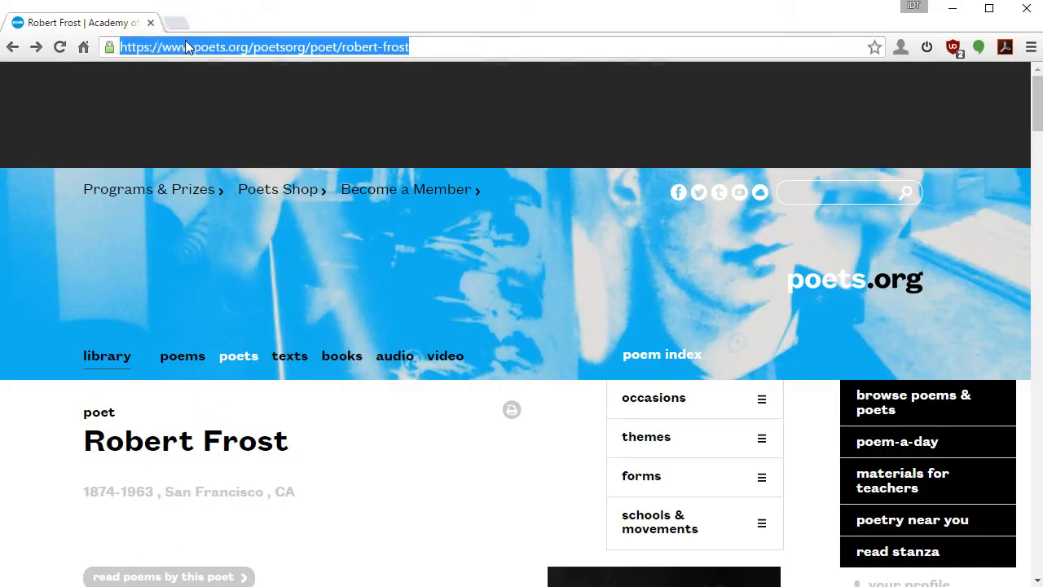
Step: Search Google Images for The Road Not Taken and open the road-not-taken.jpg forest photo in a new tab
{"action": "key", "text": "ctrl+c"}
{"action": "left_click", "coordinate": [417, 47]}
{"action": "key", "text": "ctrl+a"}
{"action": "type", "text": "the roa"}
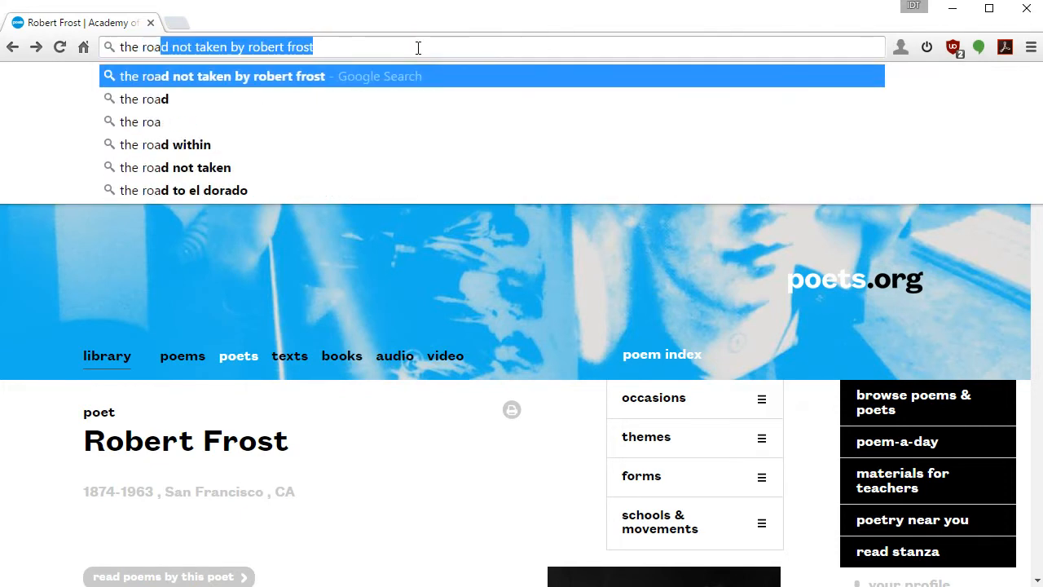
{"action": "key", "text": "End"}
{"action": "key", "text": "Return"}
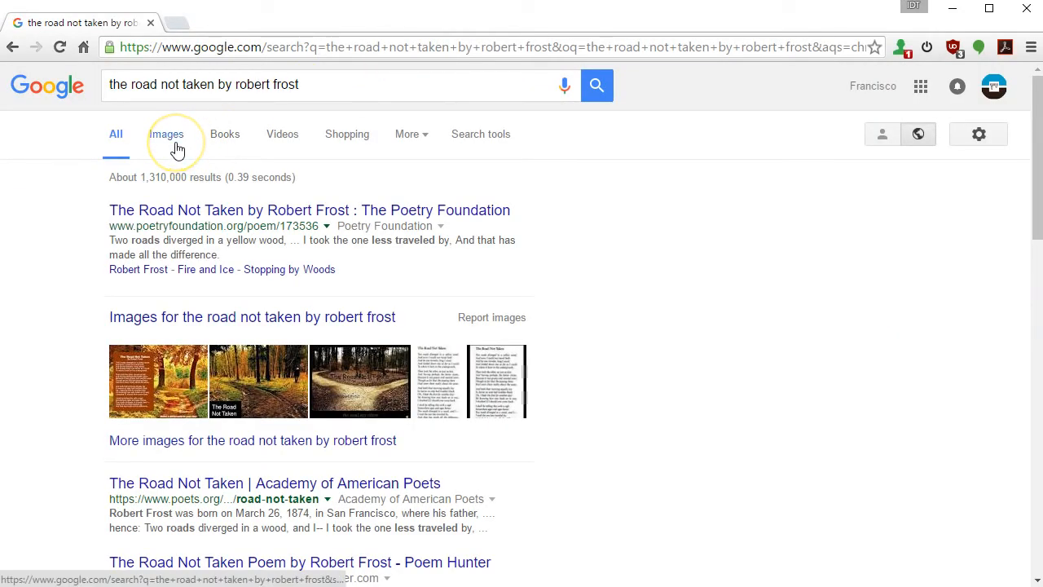
{"action": "left_click", "coordinate": [174, 147]}
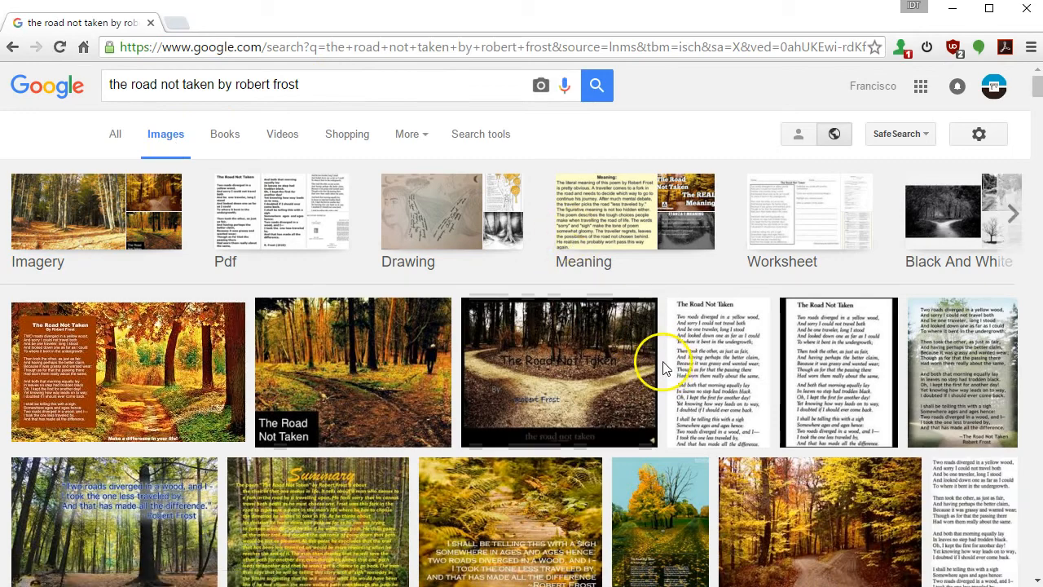
{"action": "scroll", "coordinate": [500, 503], "scroll_direction": "down", "scroll_amount": 6}
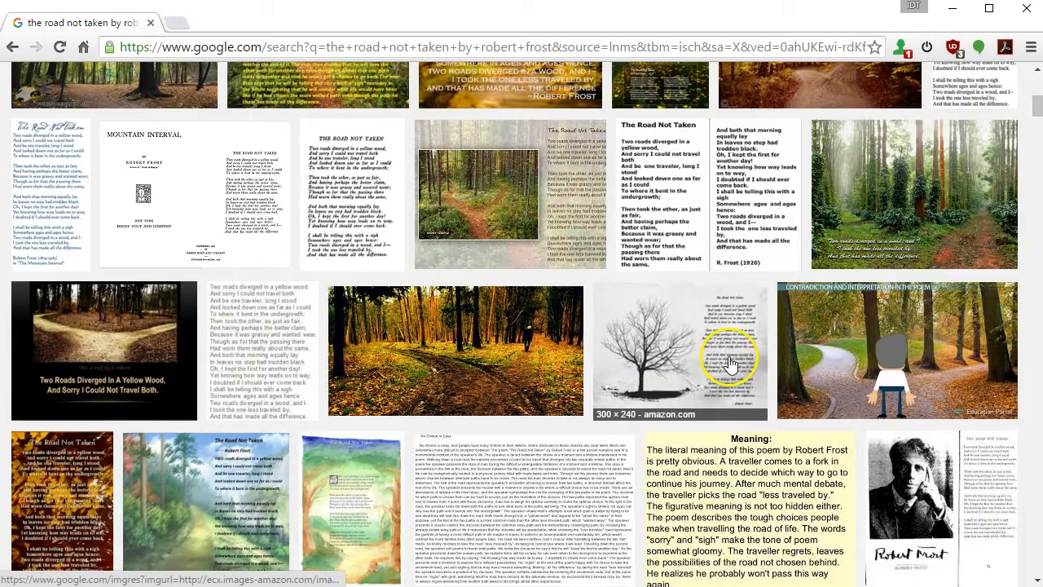
{"action": "left_click", "coordinate": [493, 371]}
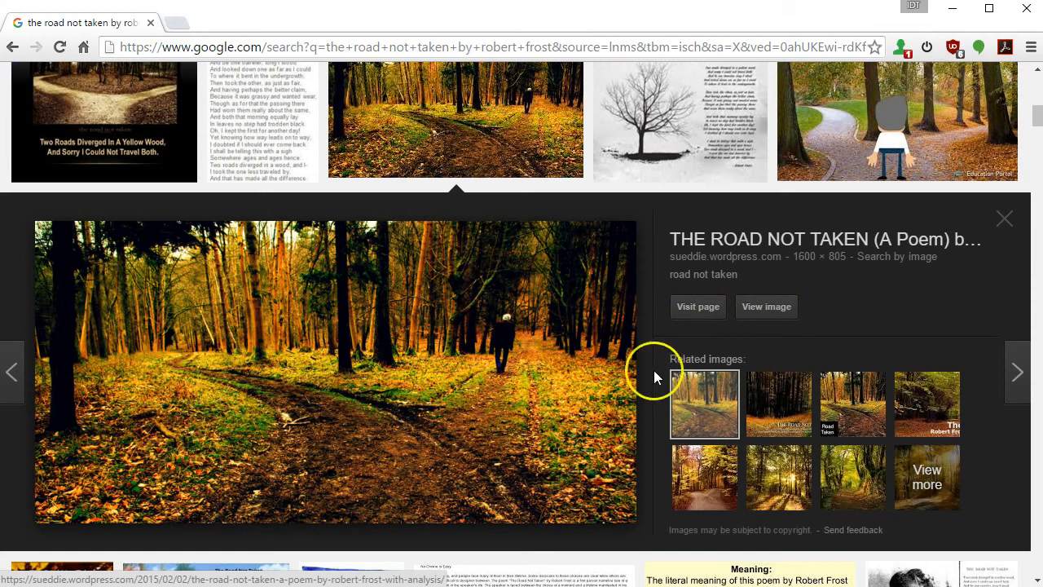
{"action": "left_click", "coordinate": [767, 306]}
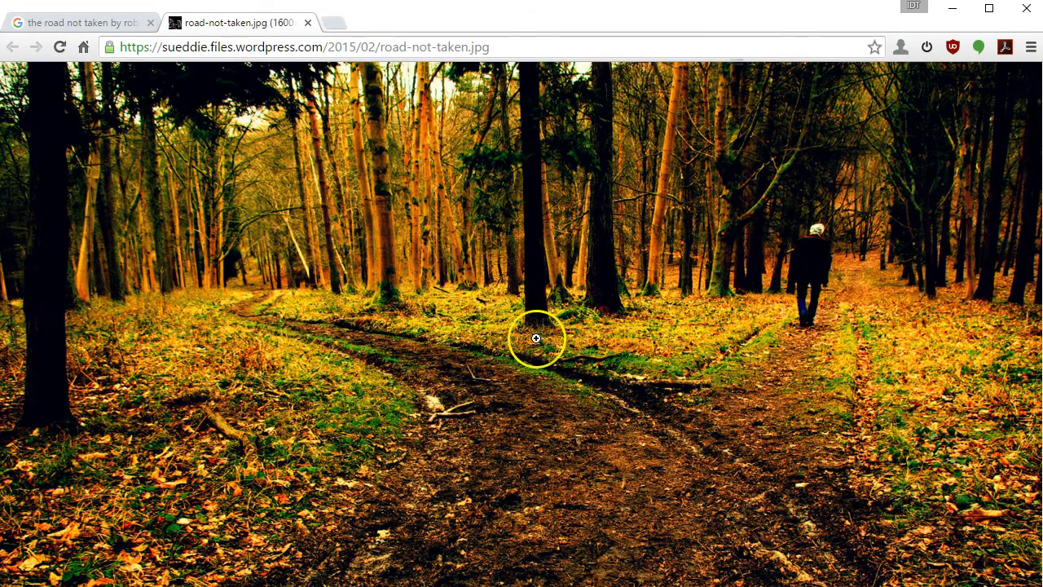
{"action": "left_click", "coordinate": [319, 177]}
{"action": "left_click", "coordinate": [318, 179]}
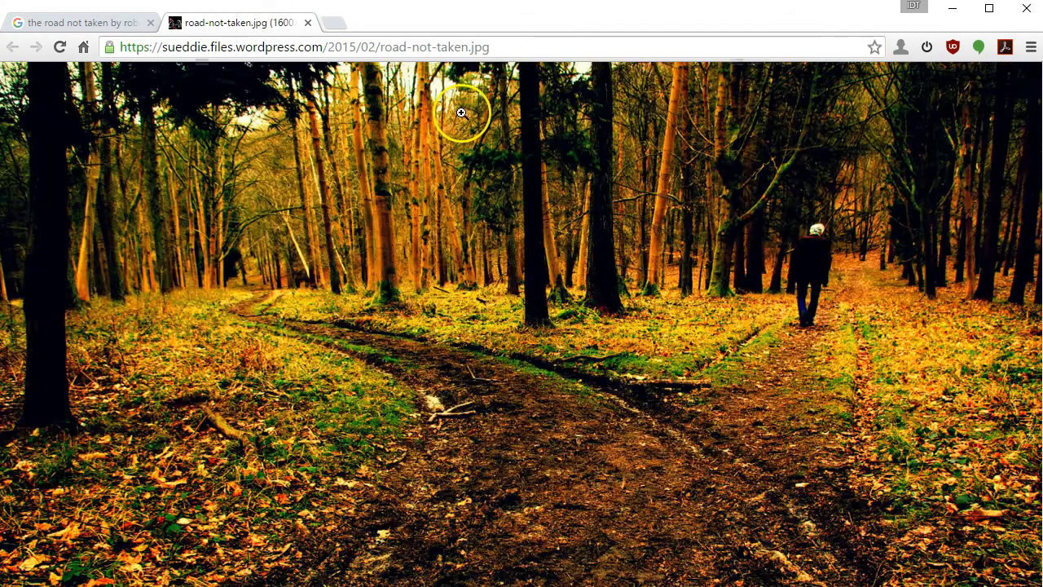
Step: Copy the road-not-taken.jpg image address and return to Dreamweaver
{"action": "left_click", "coordinate": [407, 46]}
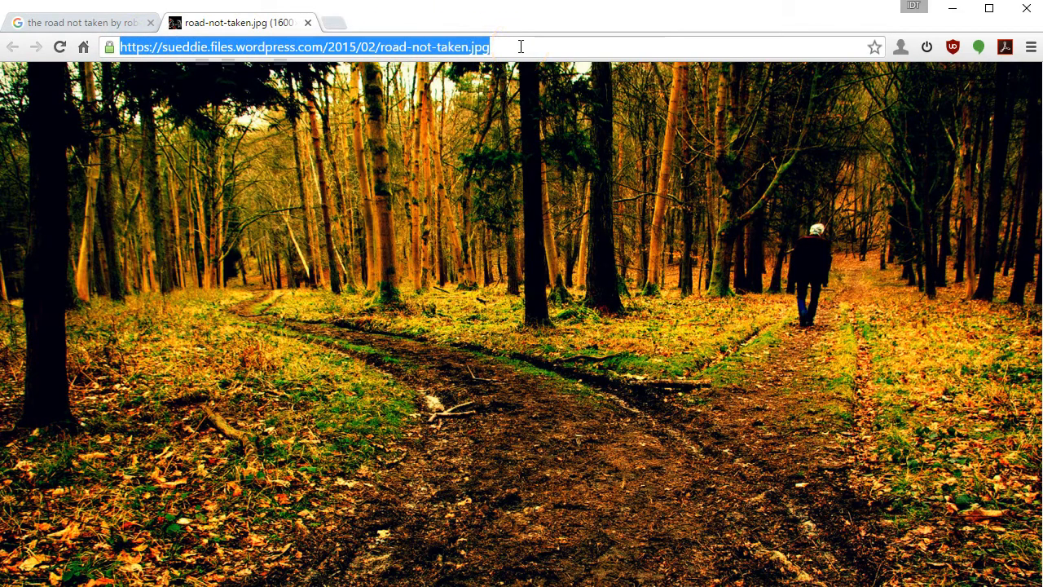
{"action": "right_click", "coordinate": [444, 48]}
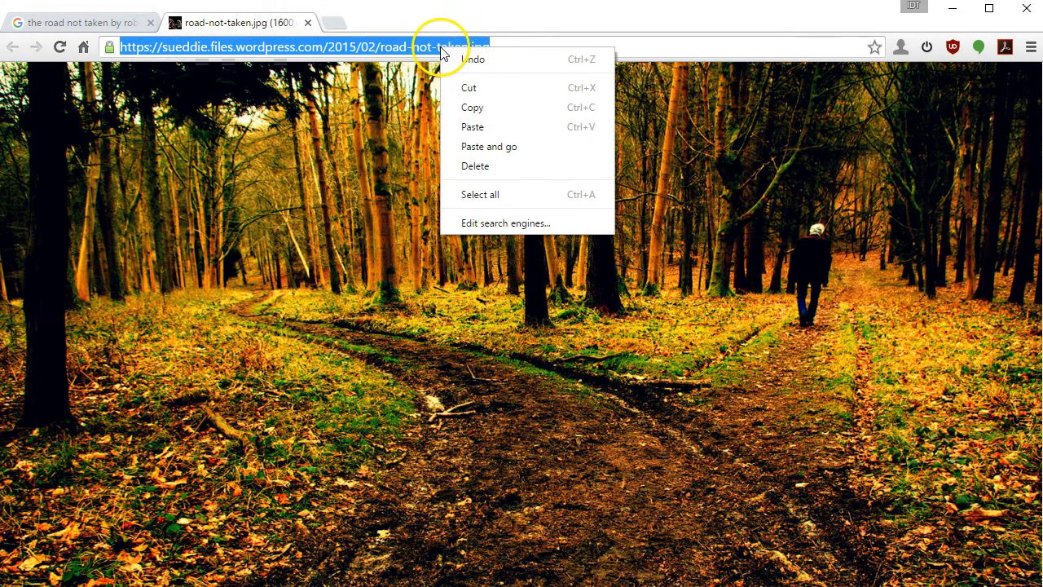
{"action": "left_click", "coordinate": [474, 107]}
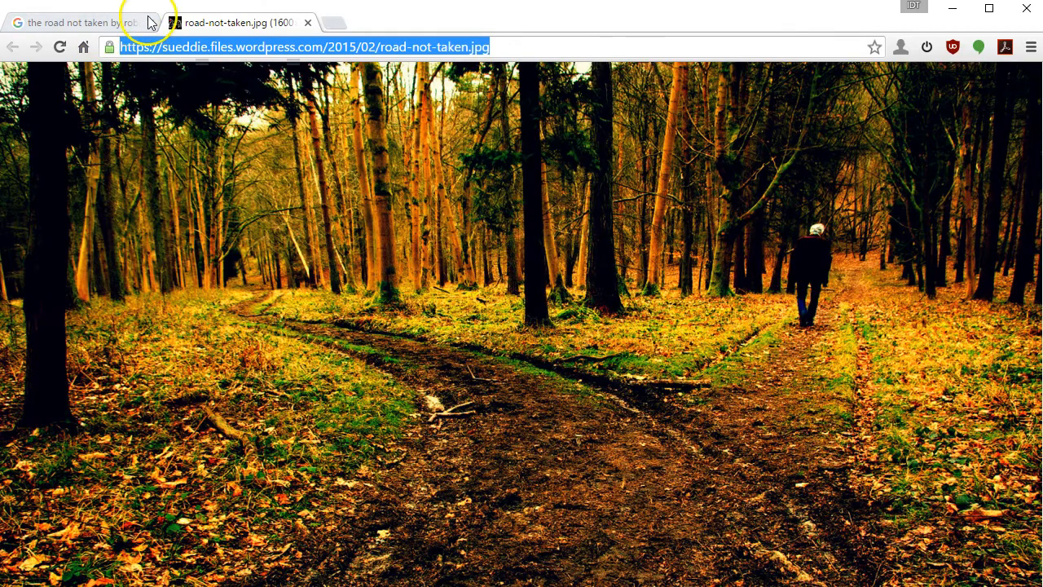
{"action": "key", "text": "alt+Tab"}
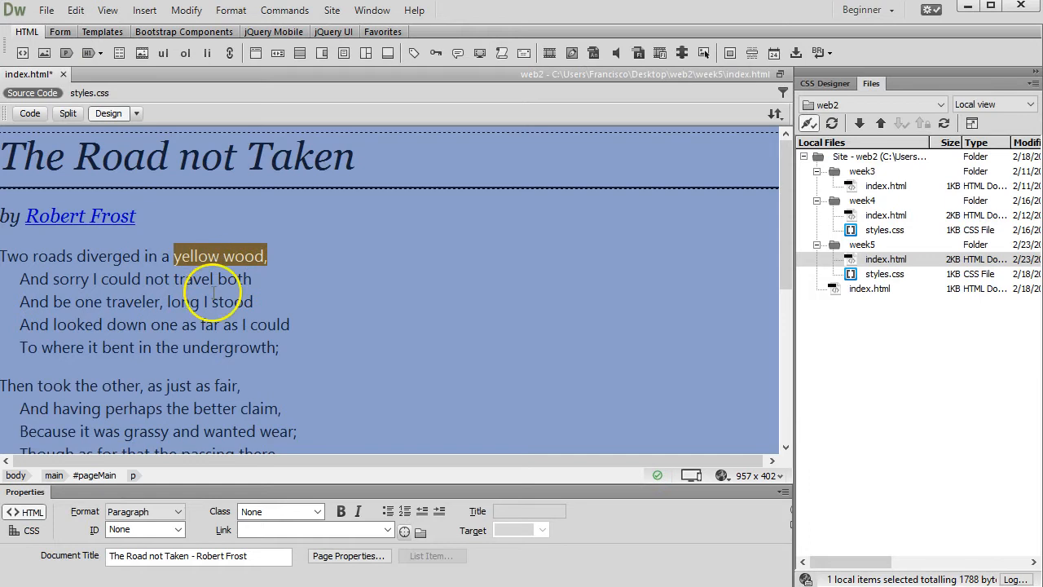
Step: Link 'yellow wood,' to the pasted road-not-taken.jpg address with Target _blank
{"action": "right_click", "coordinate": [300, 529]}
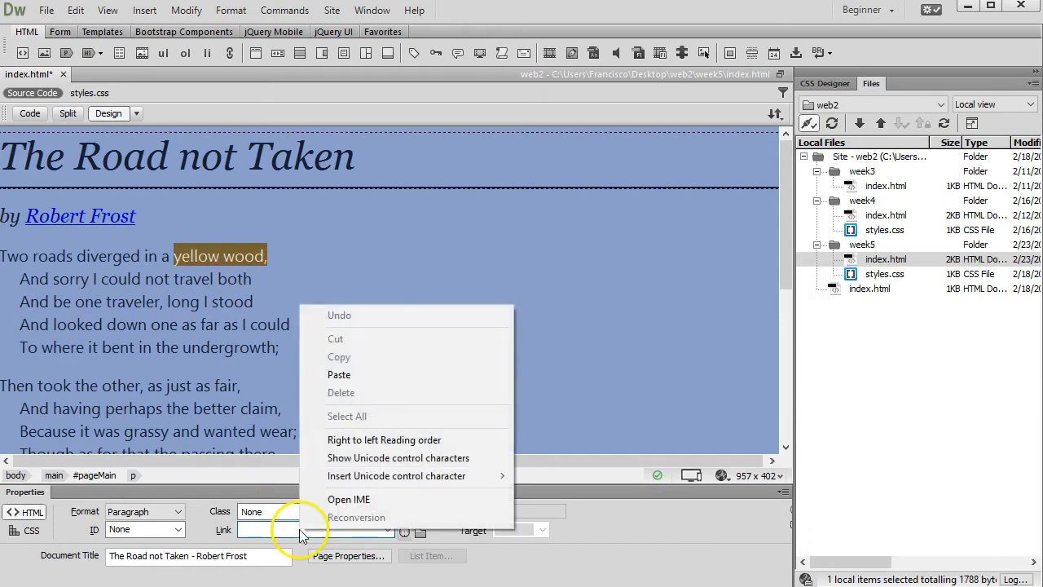
{"action": "left_click", "coordinate": [338, 372]}
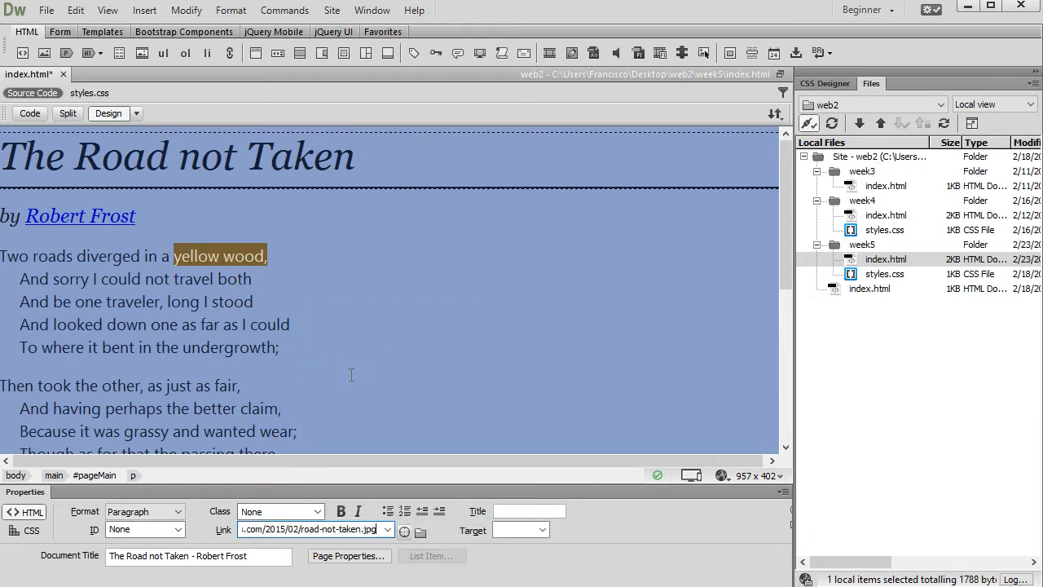
{"action": "key", "text": "Return"}
{"action": "key", "text": "ctrl+c"}
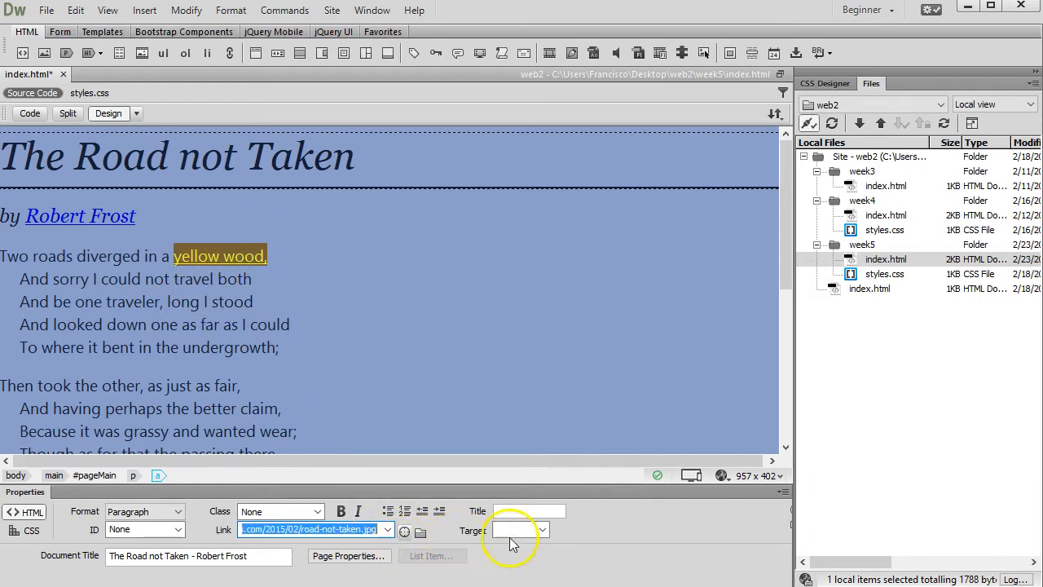
{"action": "left_click", "coordinate": [542, 531]}
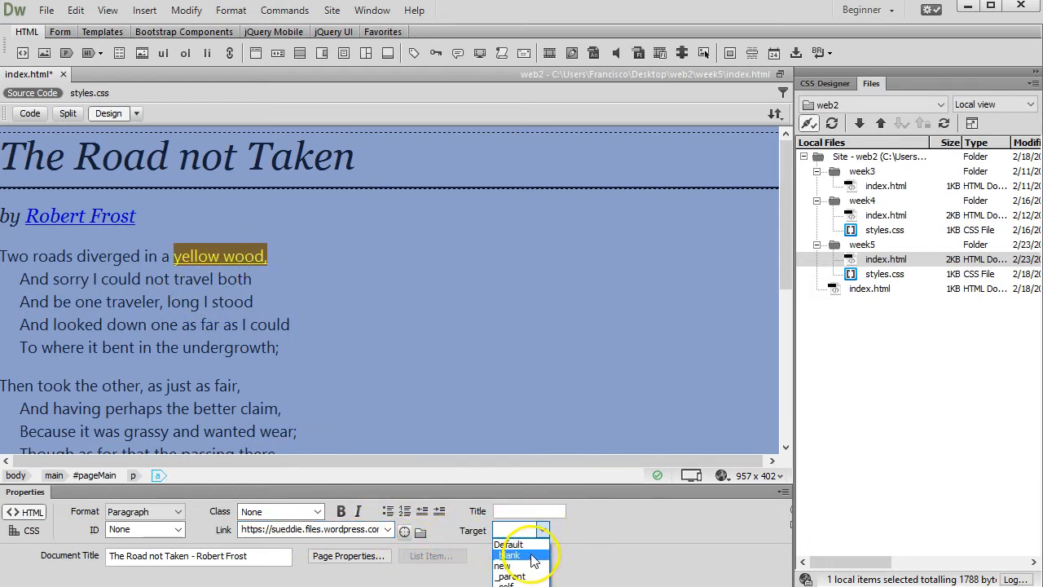
{"action": "left_click", "coordinate": [531, 555]}
{"action": "left_click", "coordinate": [378, 350]}
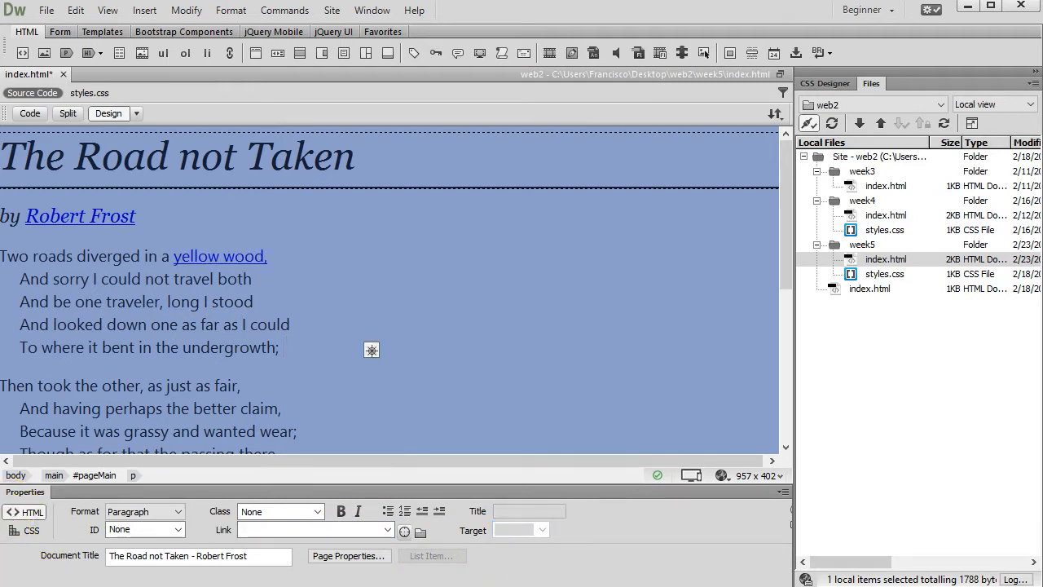
{"action": "left_click", "coordinate": [223, 400]}
Step: Remove the image link from 'yellow wood,' with Ctrl+Shift+L, then reselect the words
{"action": "scroll", "coordinate": [273, 352], "scroll_direction": "down", "scroll_amount": 1}
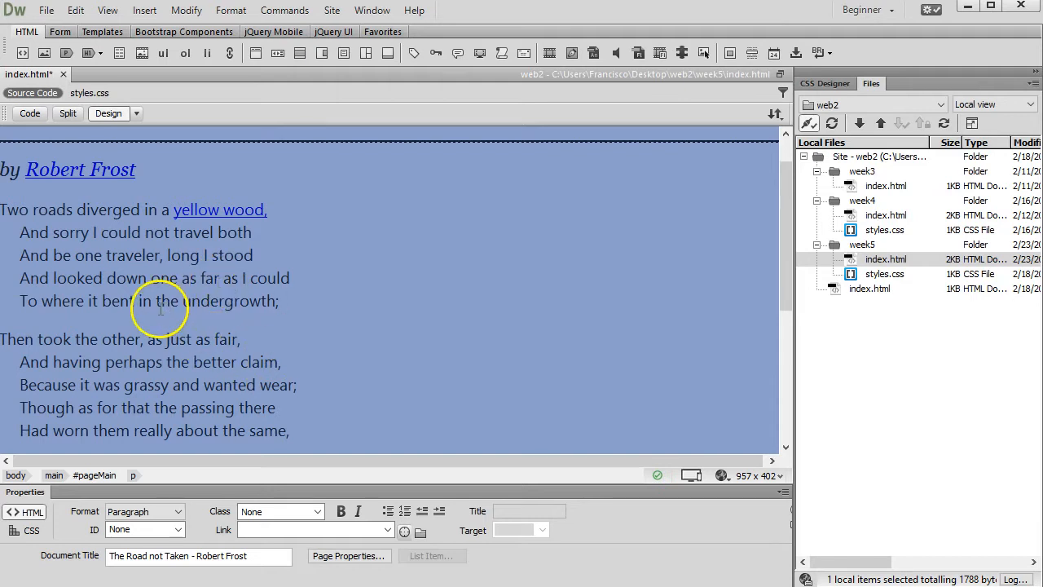
{"action": "scroll", "coordinate": [159, 309], "scroll_direction": "up", "scroll_amount": 1}
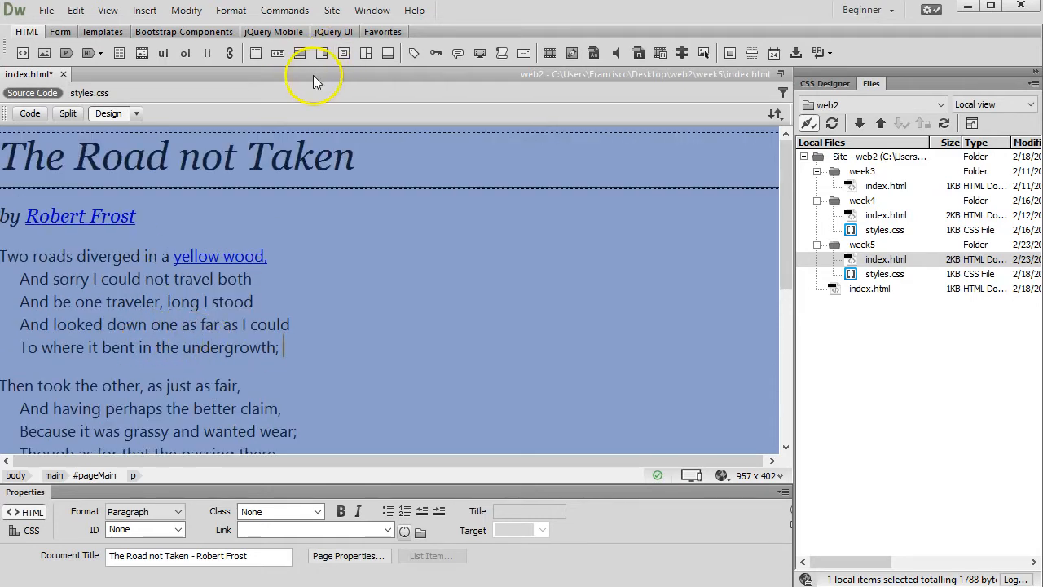
{"action": "left_click", "coordinate": [268, 279]}
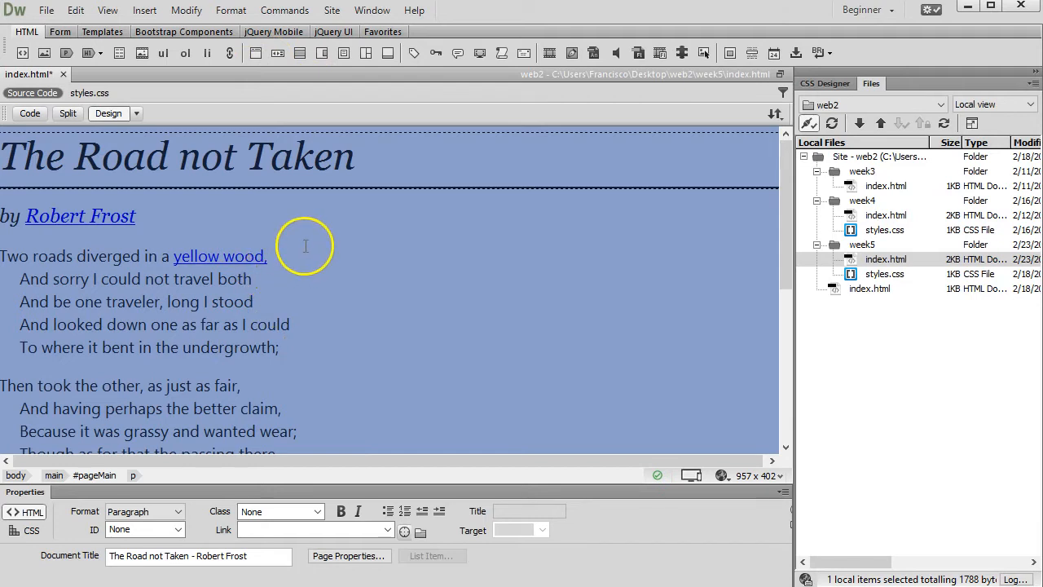
{"action": "double_click", "coordinate": [302, 247]}
{"action": "key", "text": "ctrl+shift+l"}
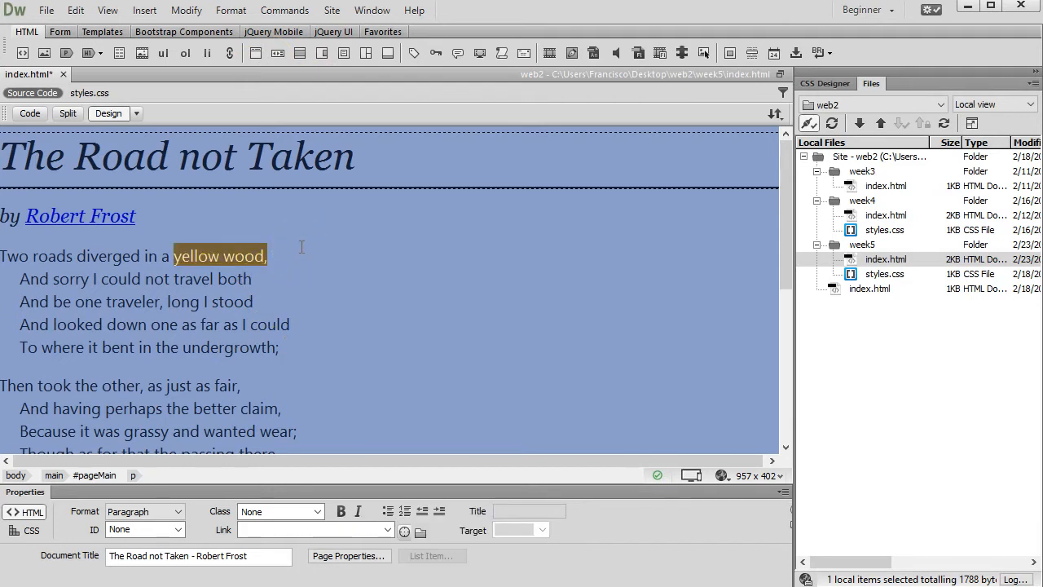
{"action": "left_click", "coordinate": [202, 252]}
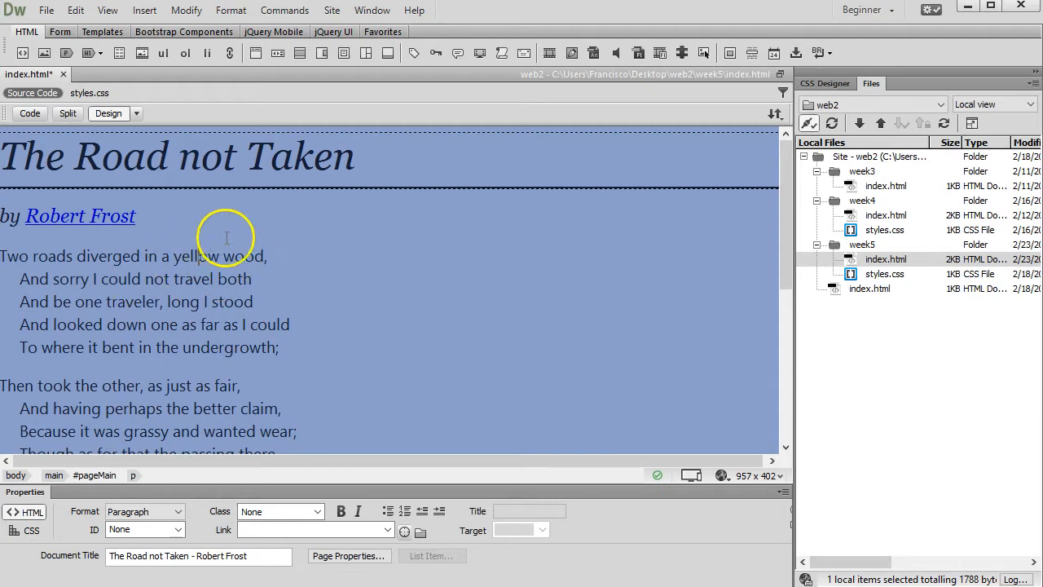
{"action": "mouse_move", "coordinate": [173, 258]}
{"action": "left_mouse_down"}
{"action": "mouse_move", "coordinate": [231, 253]}
{"action": "mouse_move", "coordinate": [170, 255]}
{"action": "left_mouse_up"}
{"action": "left_click", "coordinate": [243, 253]}
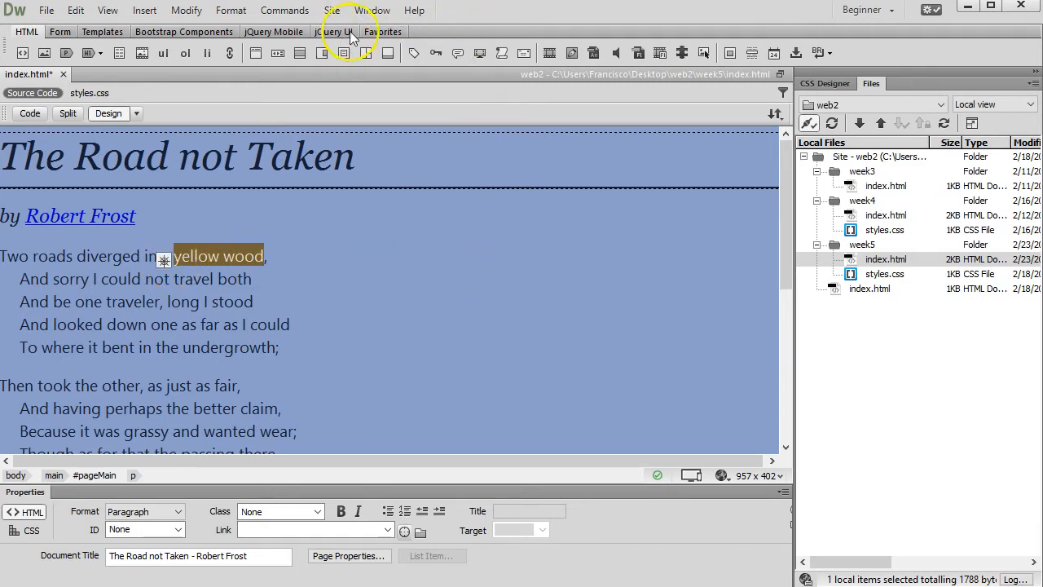
Step: Insert a hyperlink on 'yellow wood' to the image URL, target _blank, title 'The Road Someone Took'
{"action": "left_click", "coordinate": [148, 13]}
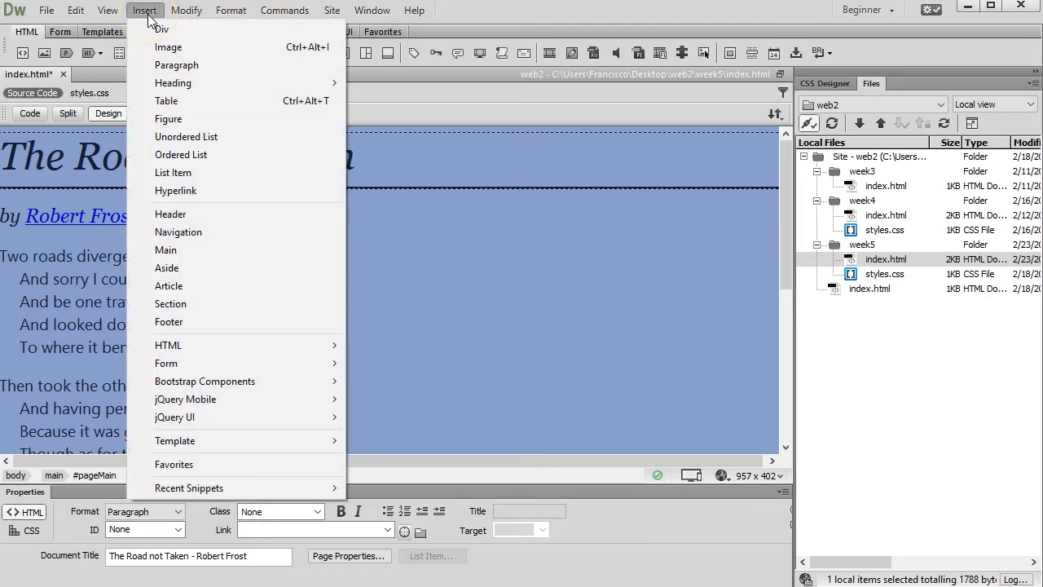
{"action": "left_click", "coordinate": [192, 191]}
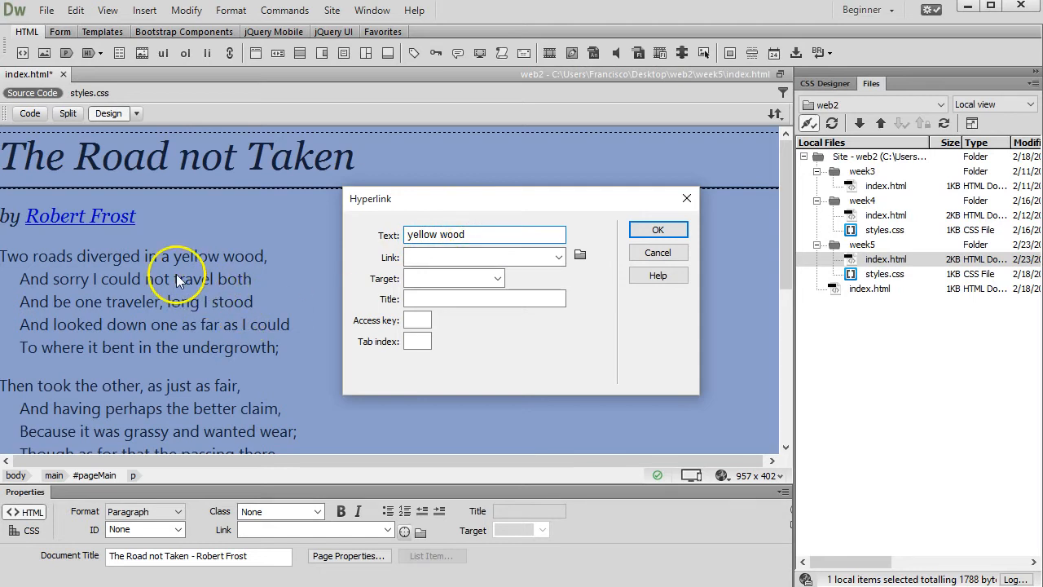
{"action": "left_click", "coordinate": [461, 258]}
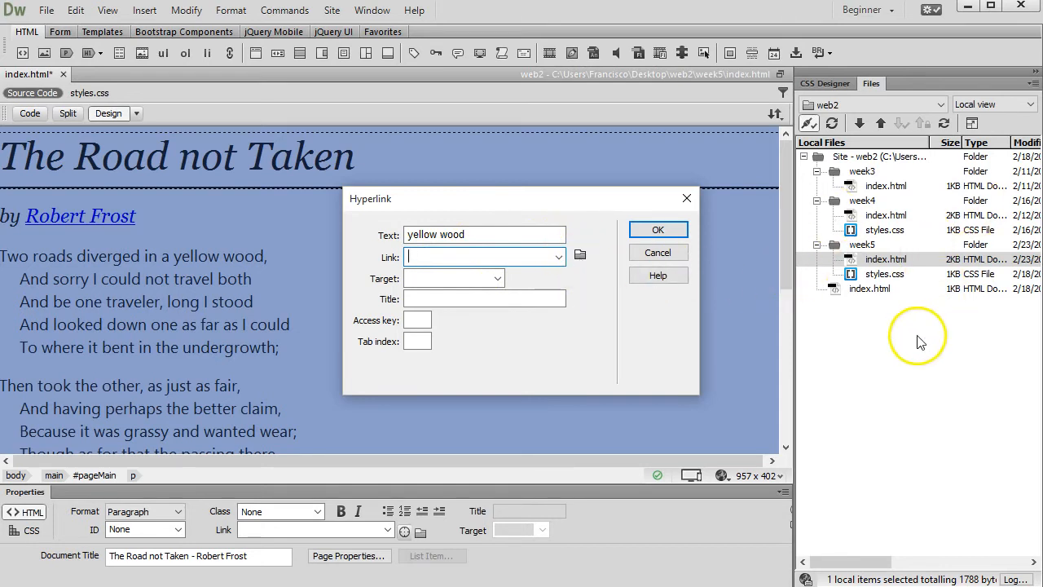
{"action": "right_click", "coordinate": [421, 259]}
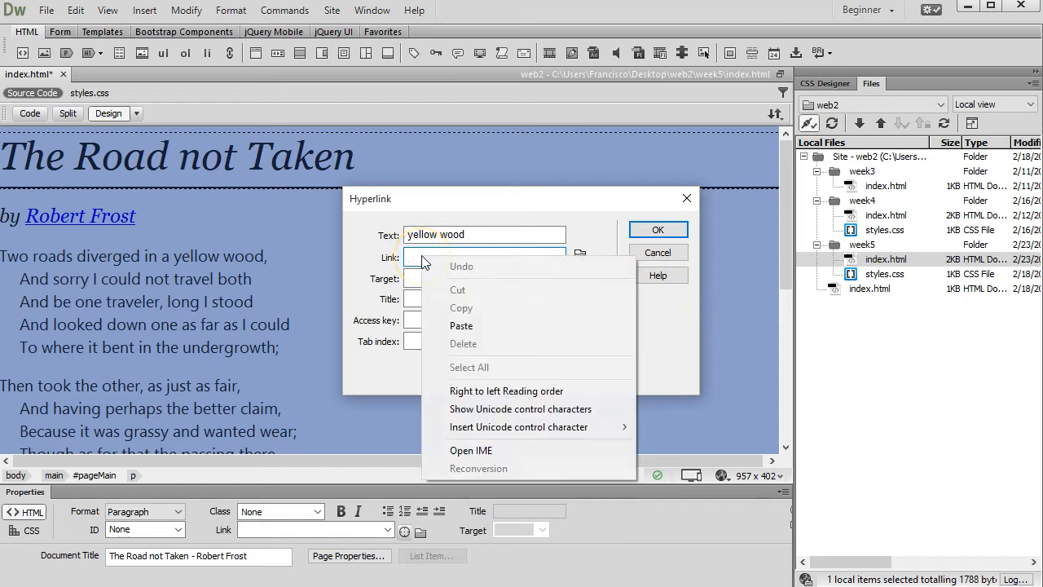
{"action": "left_click", "coordinate": [480, 324]}
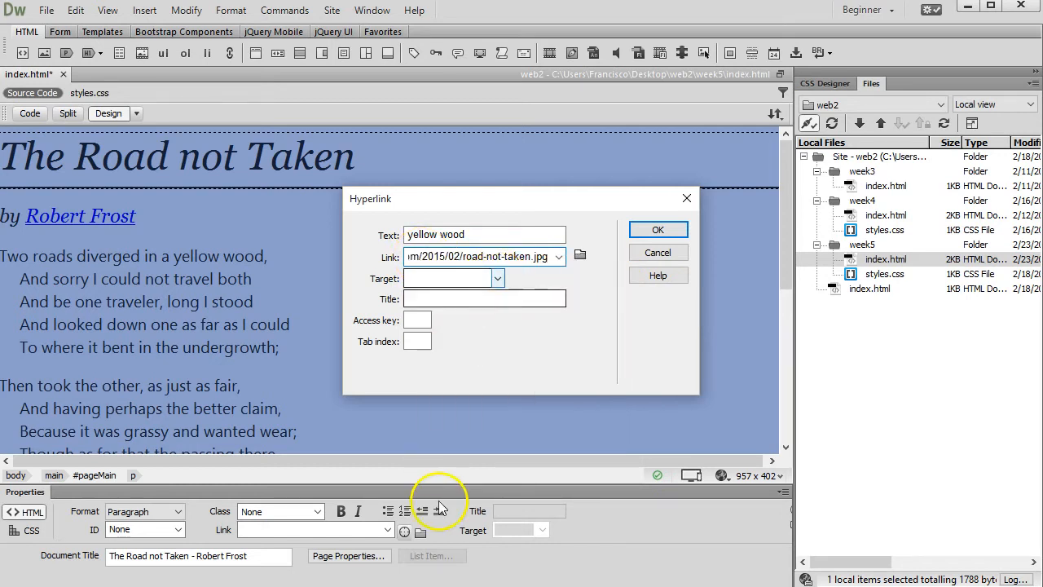
{"action": "left_click", "coordinate": [497, 278]}
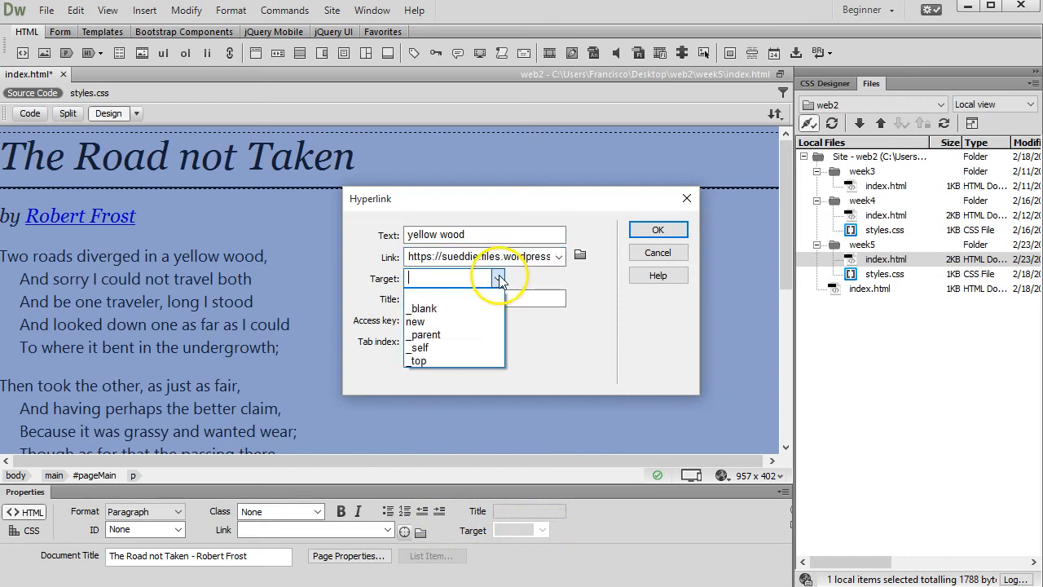
{"action": "left_click", "coordinate": [438, 310]}
{"action": "left_click", "coordinate": [444, 300]}
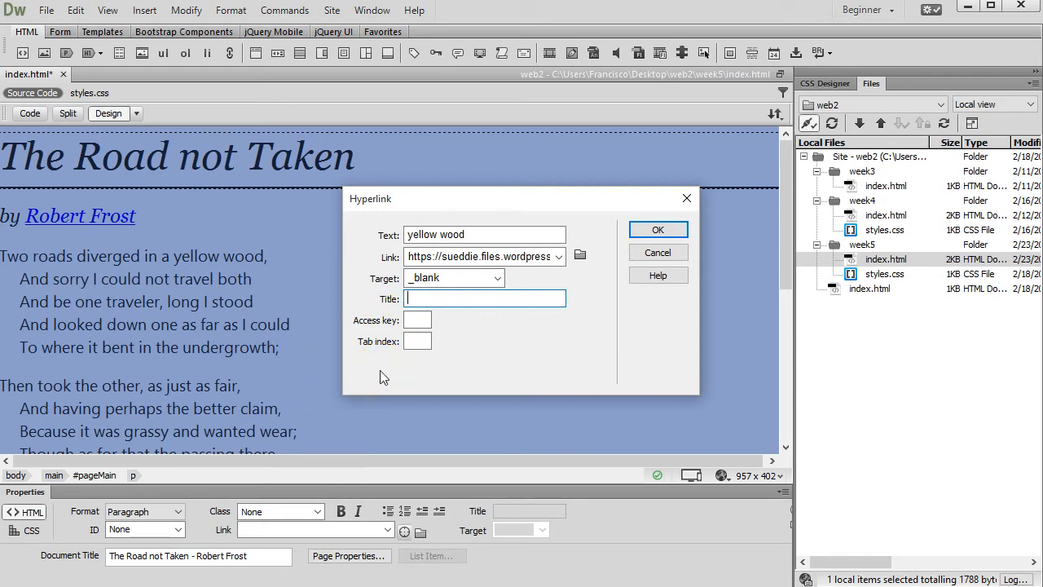
{"action": "type", "text": "The Road Someone Took"}
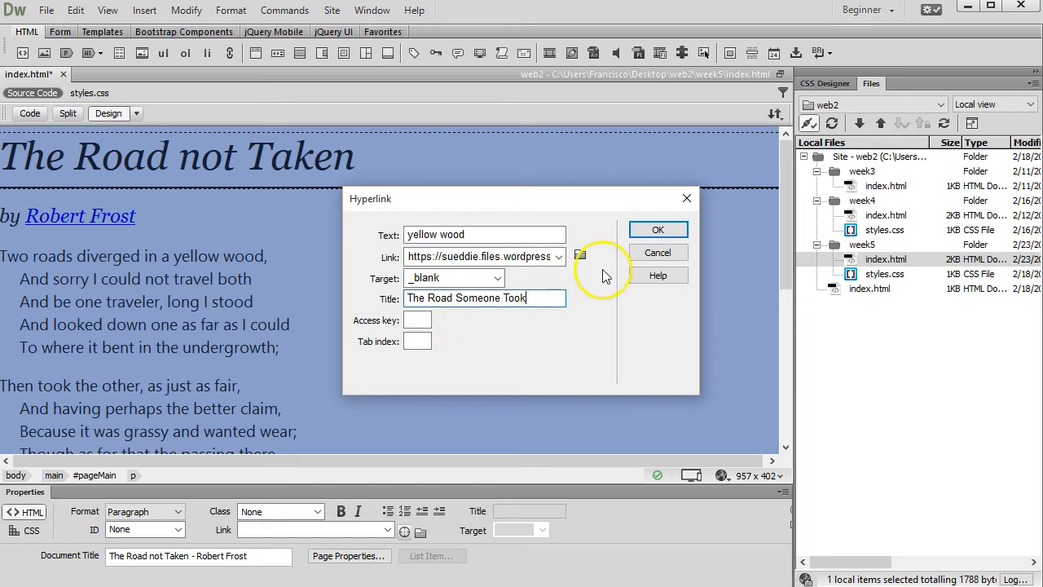
{"action": "left_click", "coordinate": [657, 231]}
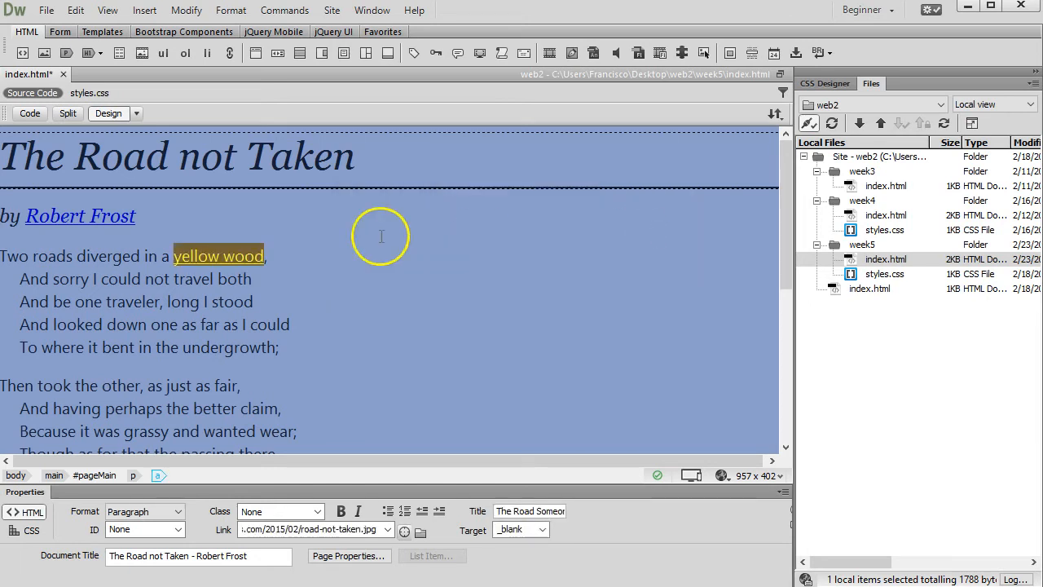
Step: Save index.html and Put it with dependent files to the remote site, then return to Chrome
{"action": "left_click", "coordinate": [224, 248]}
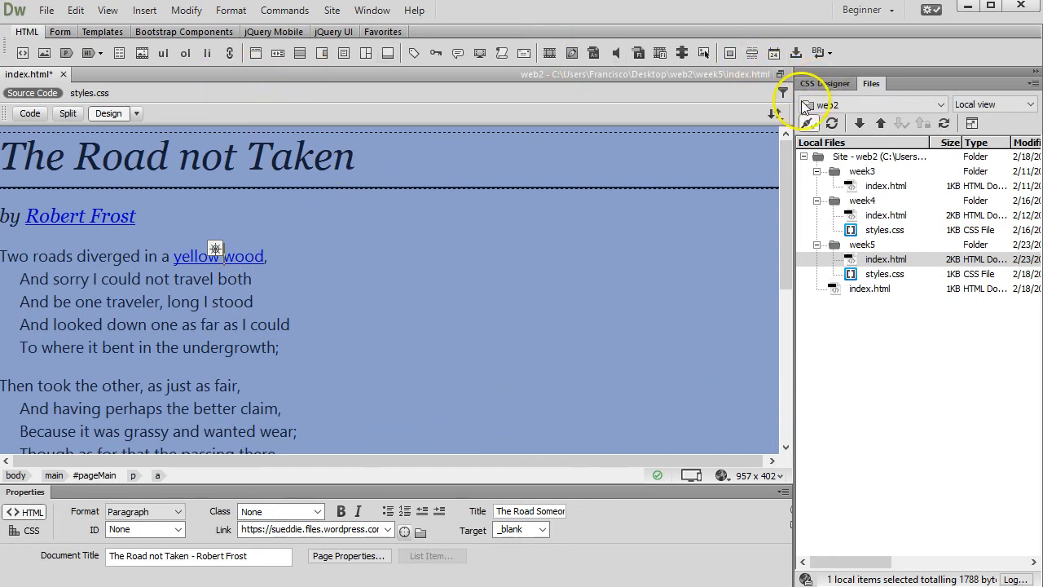
{"action": "left_click", "coordinate": [775, 114]}
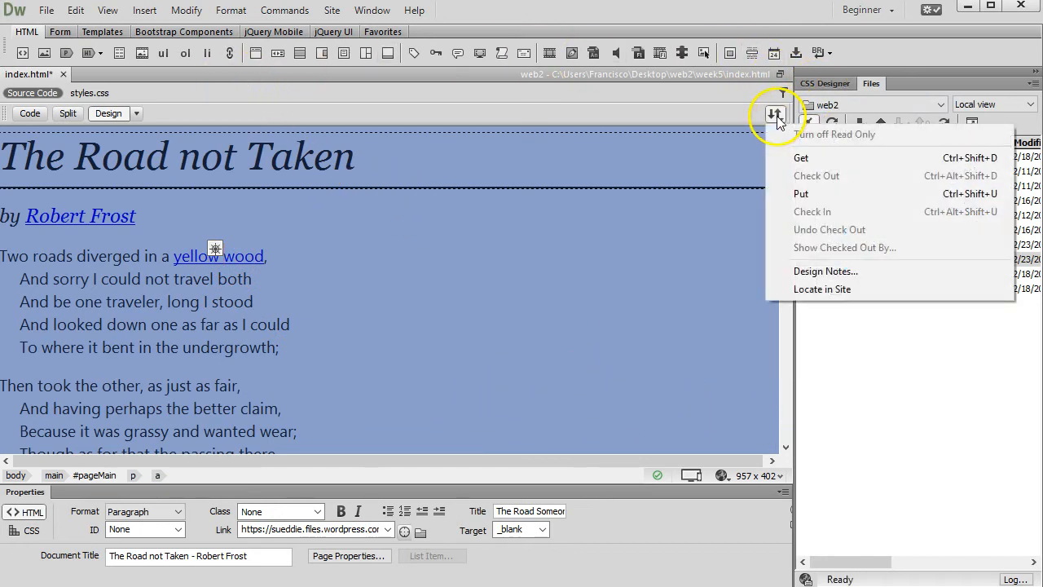
{"action": "left_click", "coordinate": [804, 196]}
{"action": "left_click", "coordinate": [448, 330]}
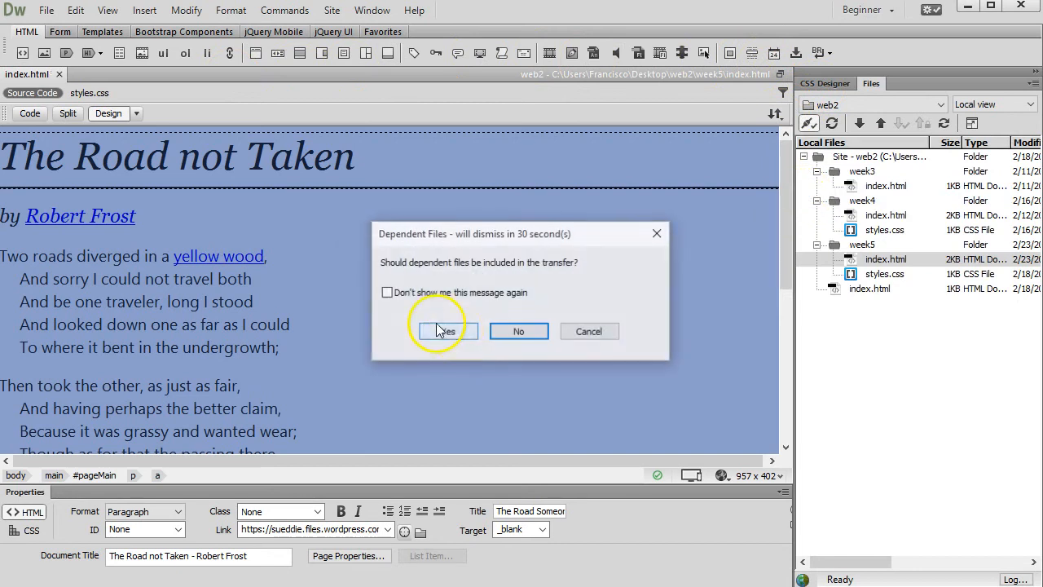
{"action": "left_click", "coordinate": [442, 331]}
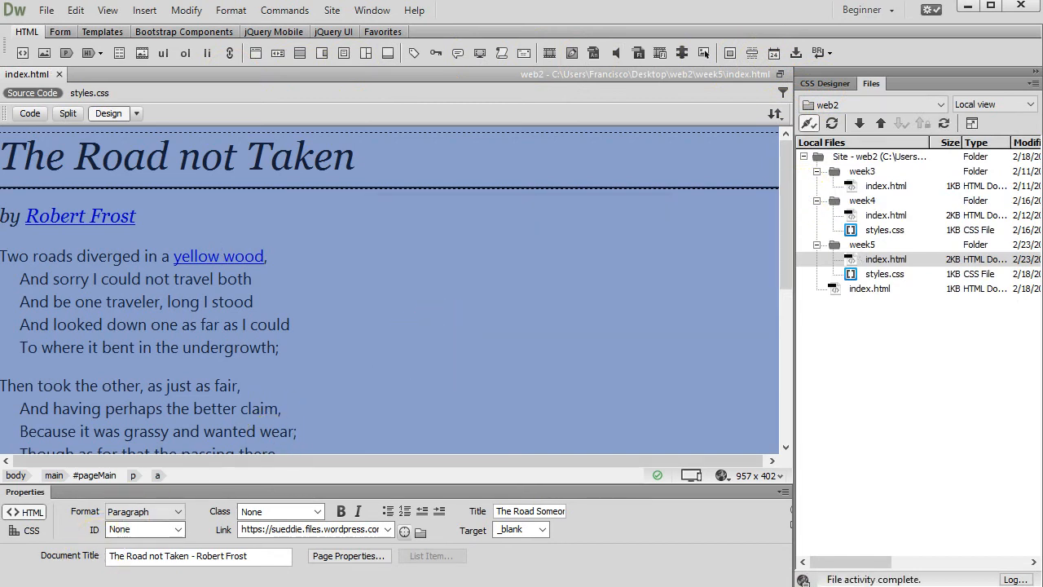
{"action": "left_click", "coordinate": [118, 585]}
Step: Load the class website, open the Week 5 poem page, and test that Robert Frost opens poets.org
{"action": "left_click", "coordinate": [522, 47]}
{"action": "type", "text": "frodr"}
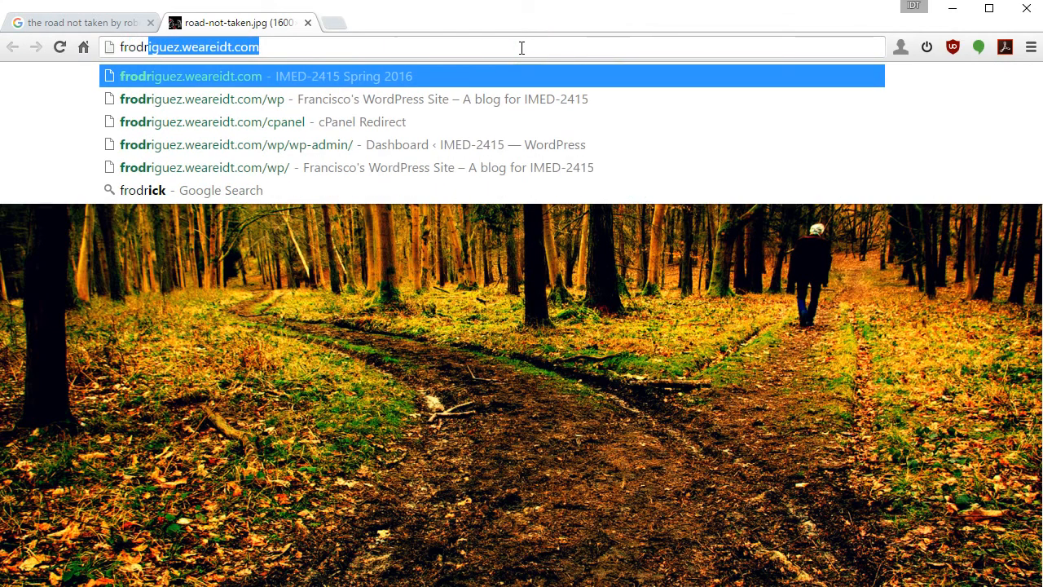
{"action": "key", "text": "Return"}
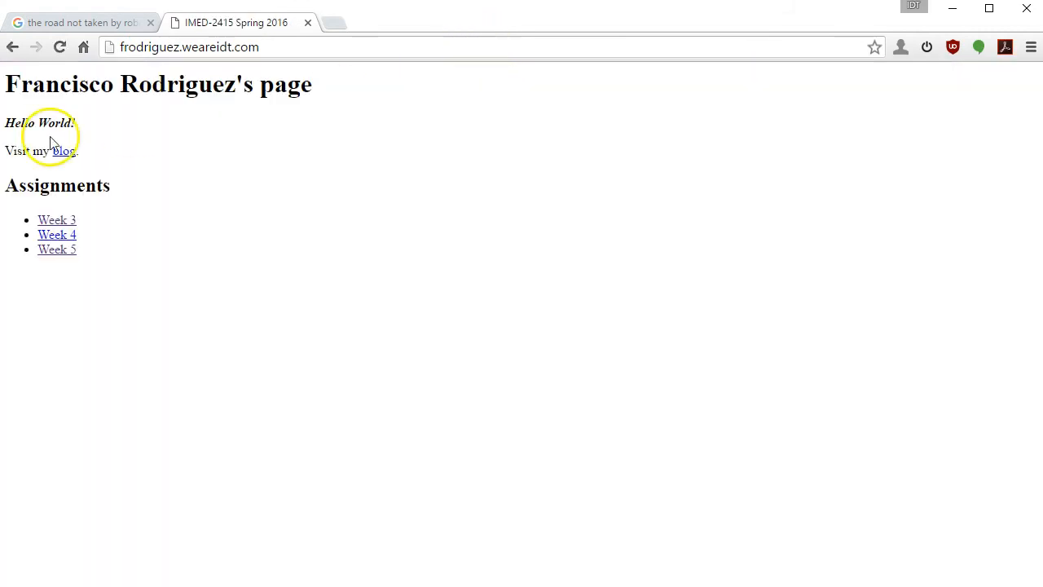
{"action": "left_click", "coordinate": [72, 251]}
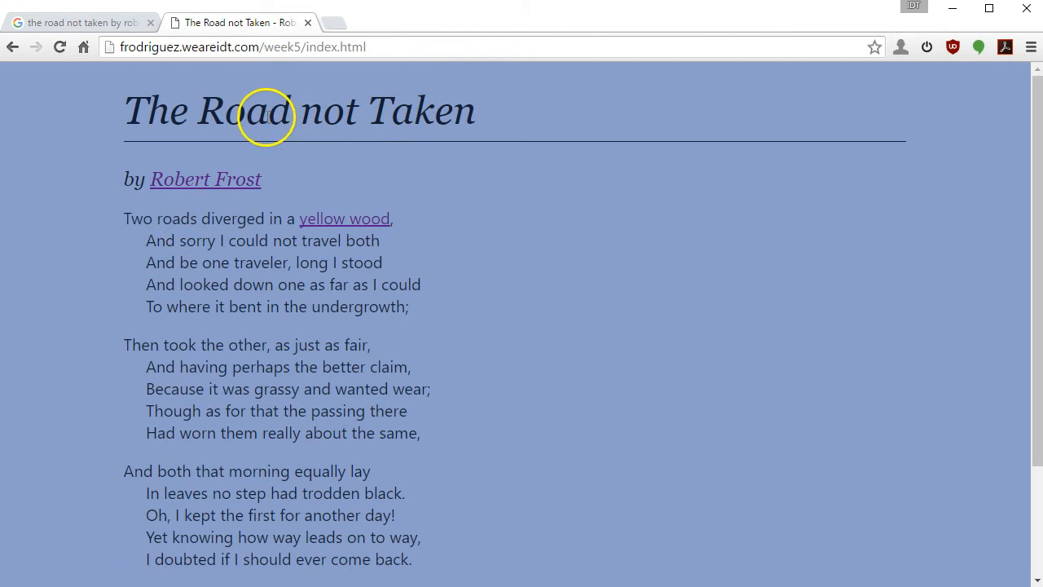
{"action": "left_click", "coordinate": [208, 179]}
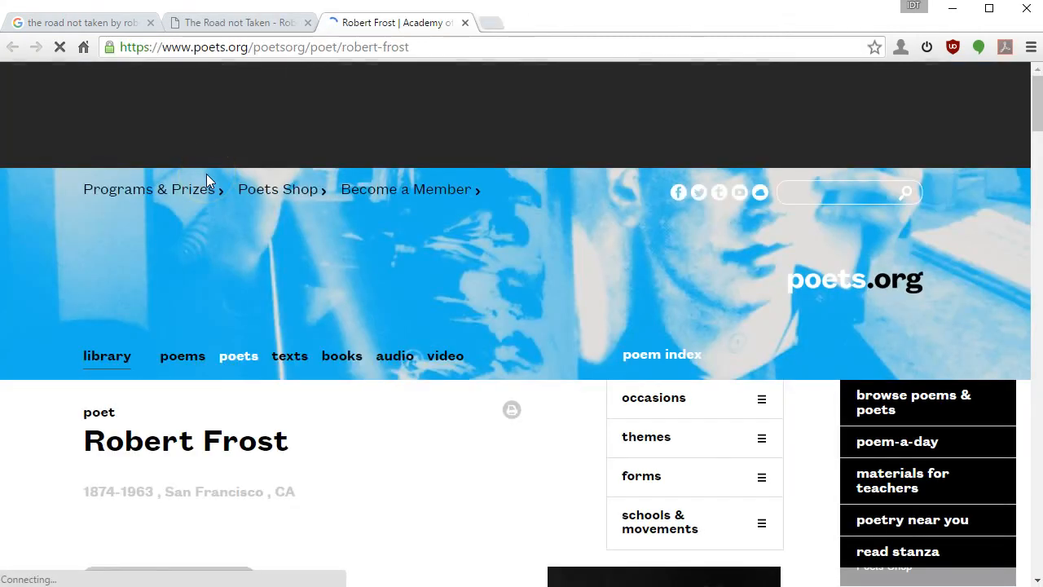